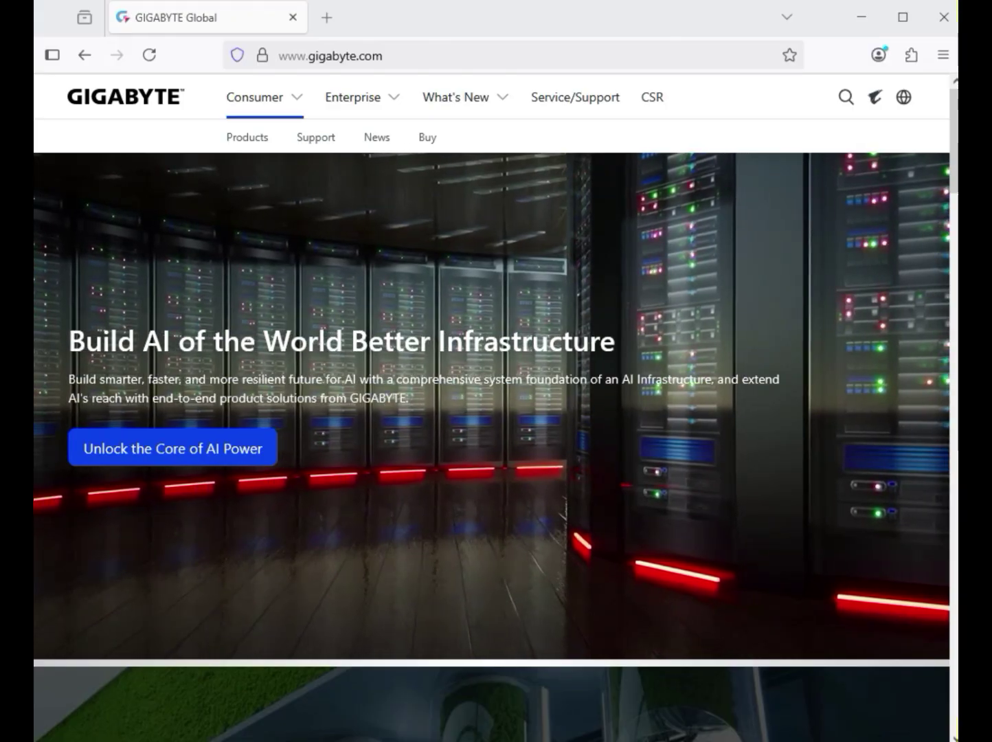
Step: Search the gigabyte.com product search for 'X870 GAMING WIFI6'
key("ctrl+l")
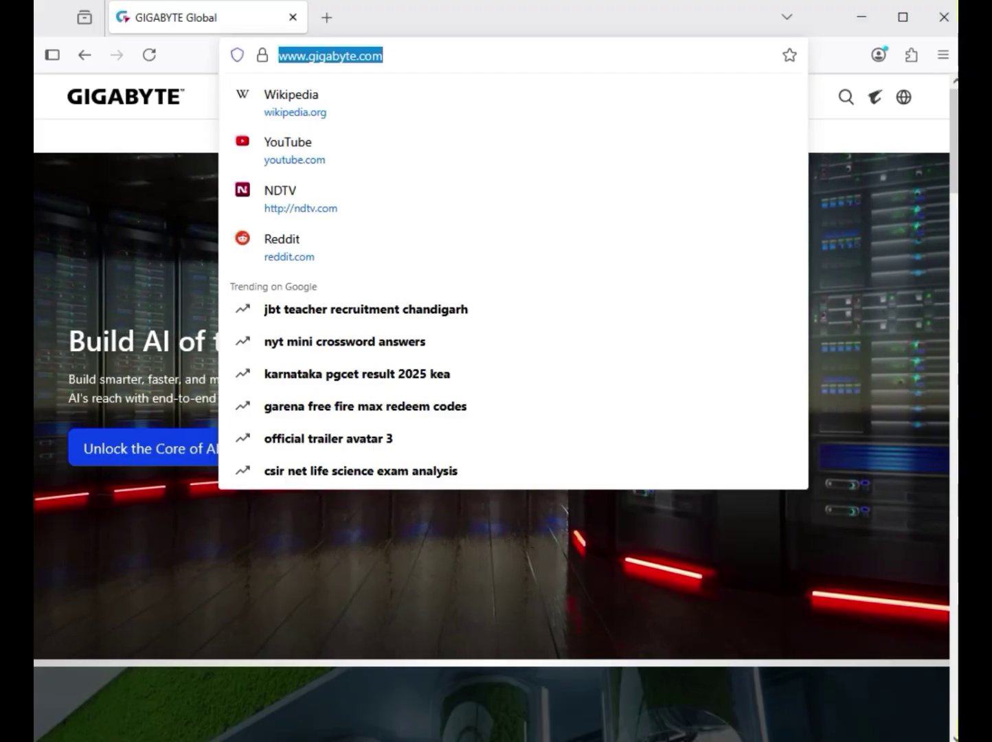
key("Escape")
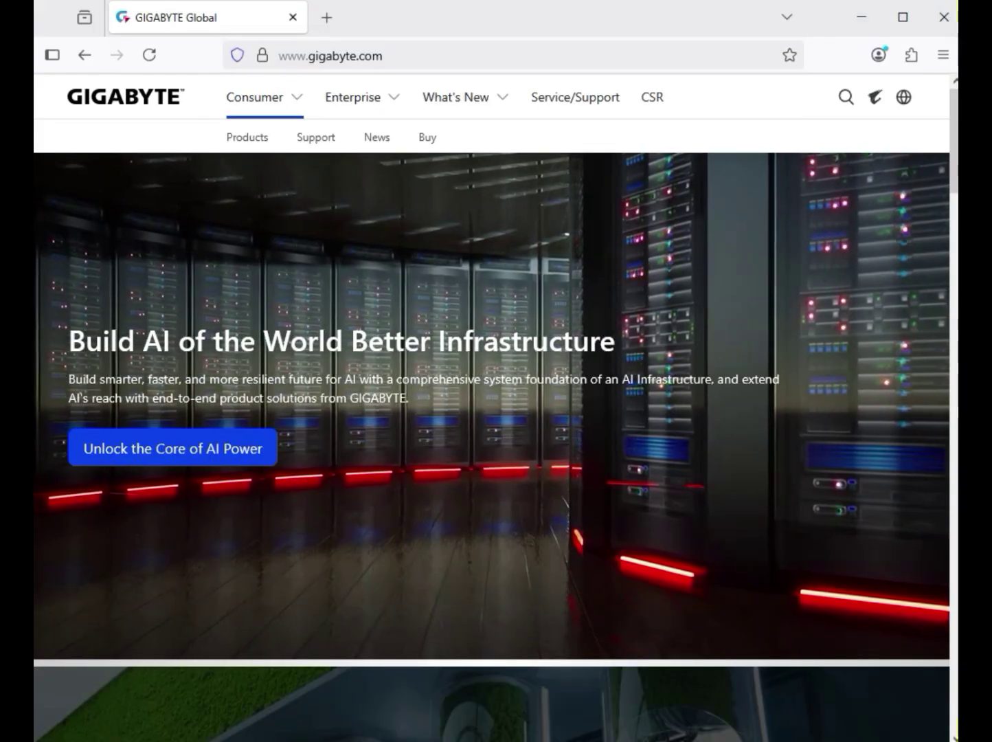
left_click(845, 96)
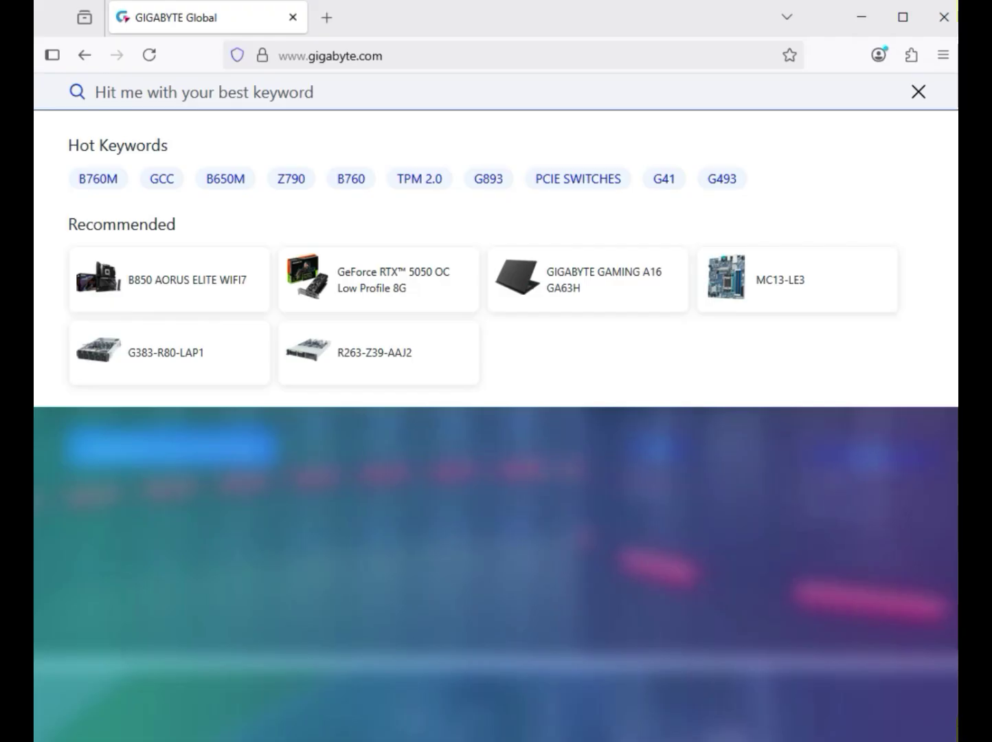
type("X870 GAMING WIFI6")
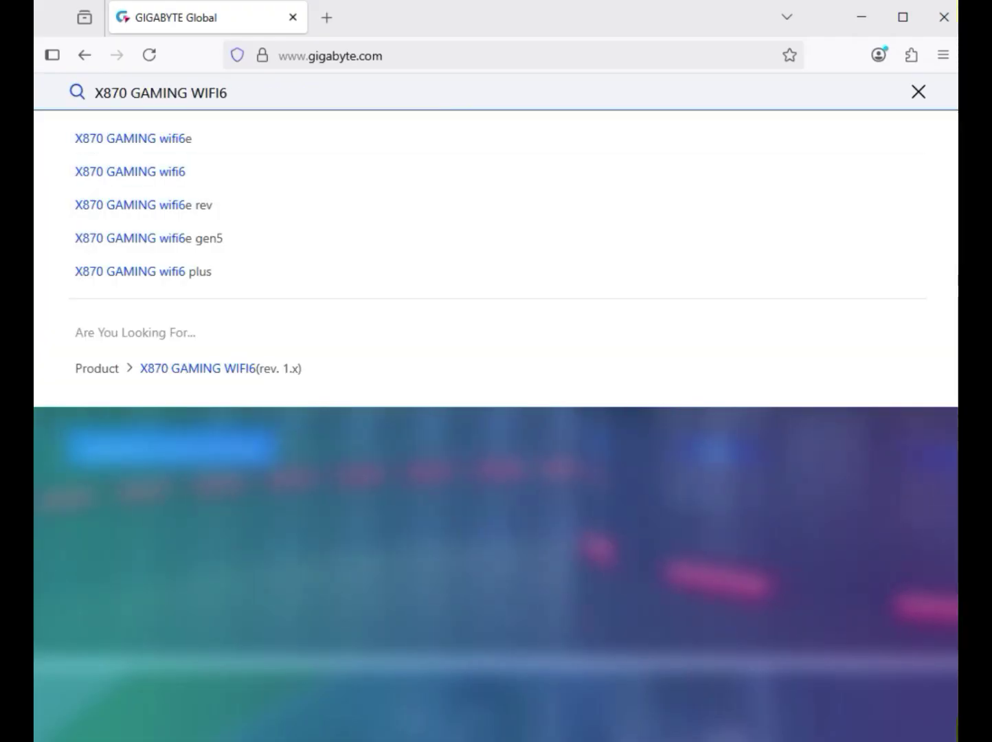
key("Return")
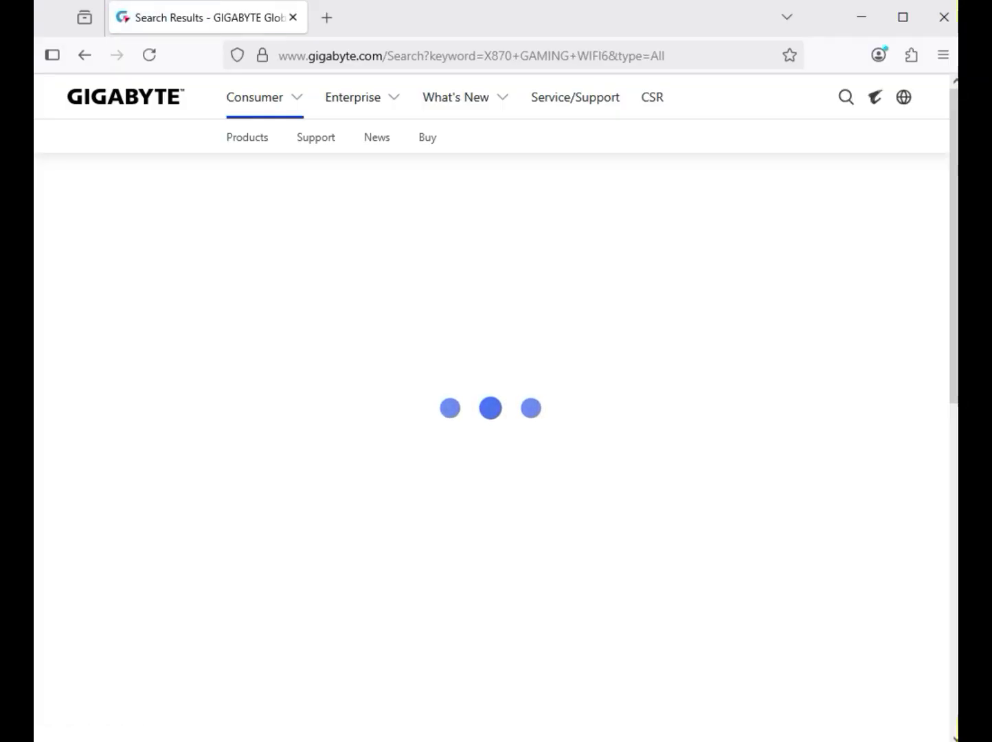
Step: Filter results to Product and open the X870 GAMING WIFI6 (rev. 1.x) page's Support section
left_click_drag(155, 285, 89, 284)
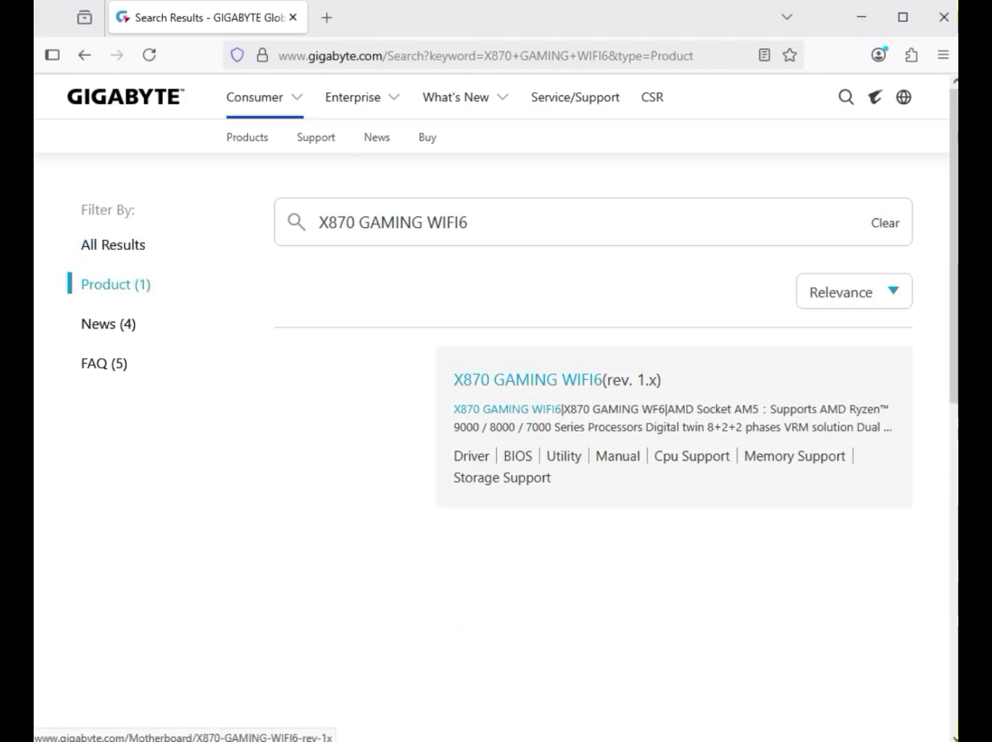
left_click(353, 426)
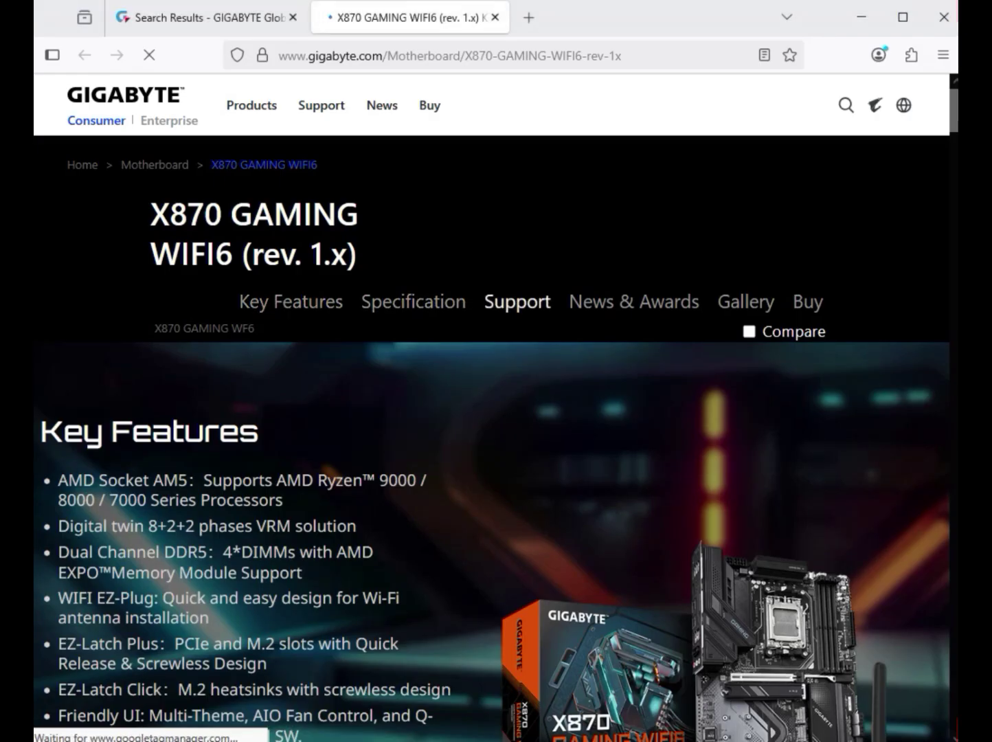
left_click_drag(485, 302, 545, 302)
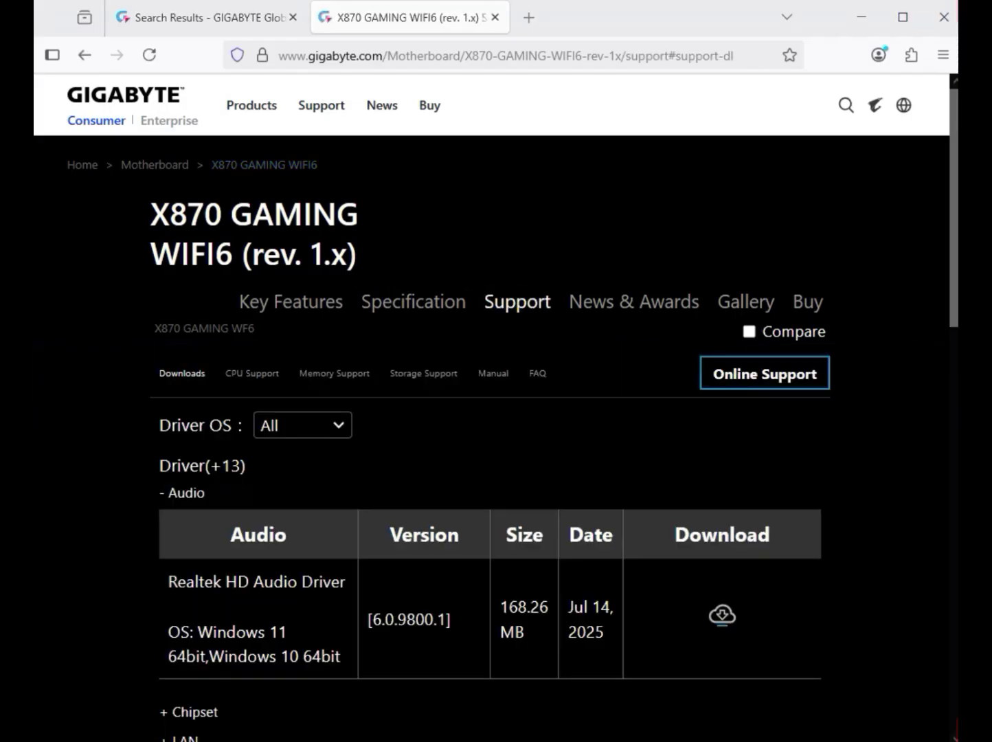
Step: Filter drivers to Windows 11 64bit and download the Realtek HD Audio Driver 6.0.9800.1
left_click(302, 425)
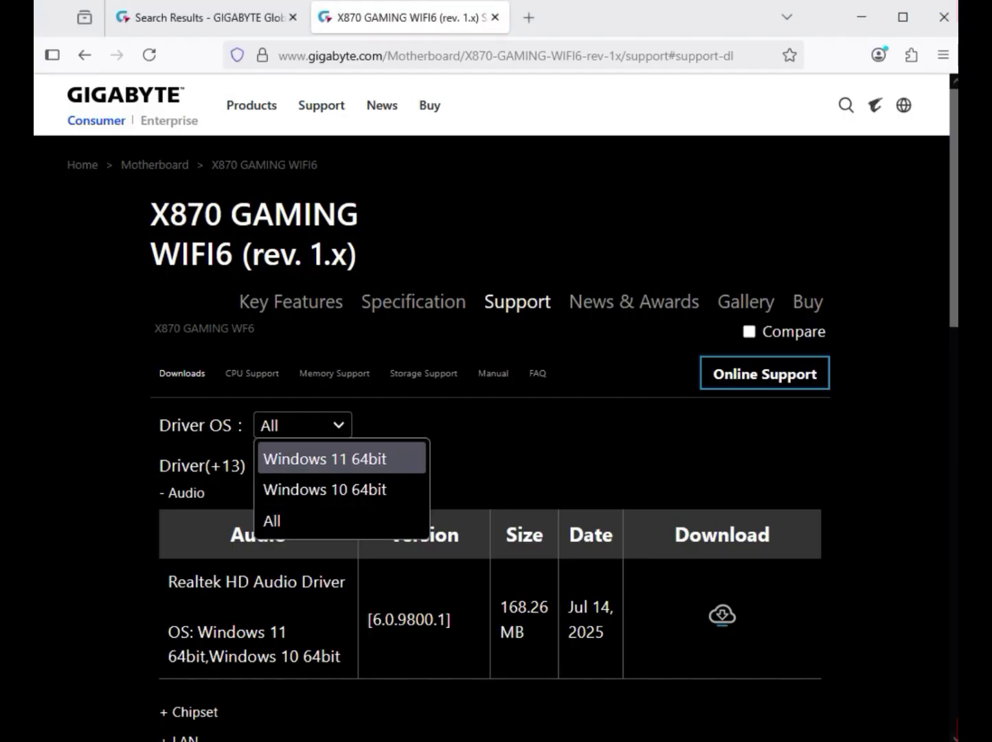
left_click(324, 459)
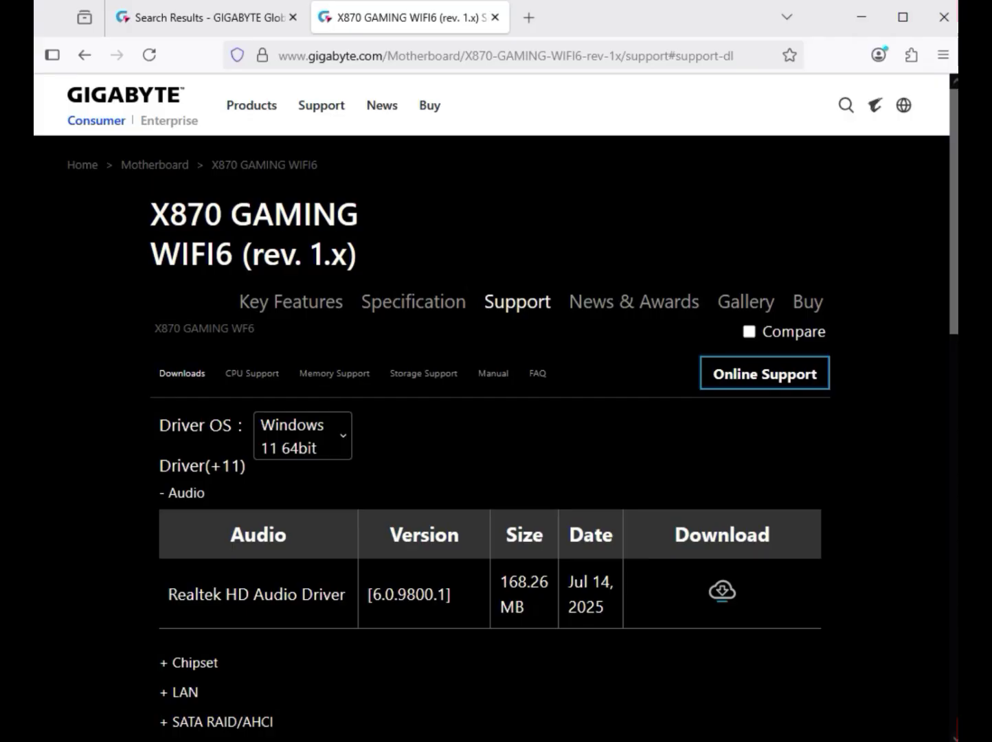
double_click(186, 493)
left_click_drag(213, 594, 341, 594)
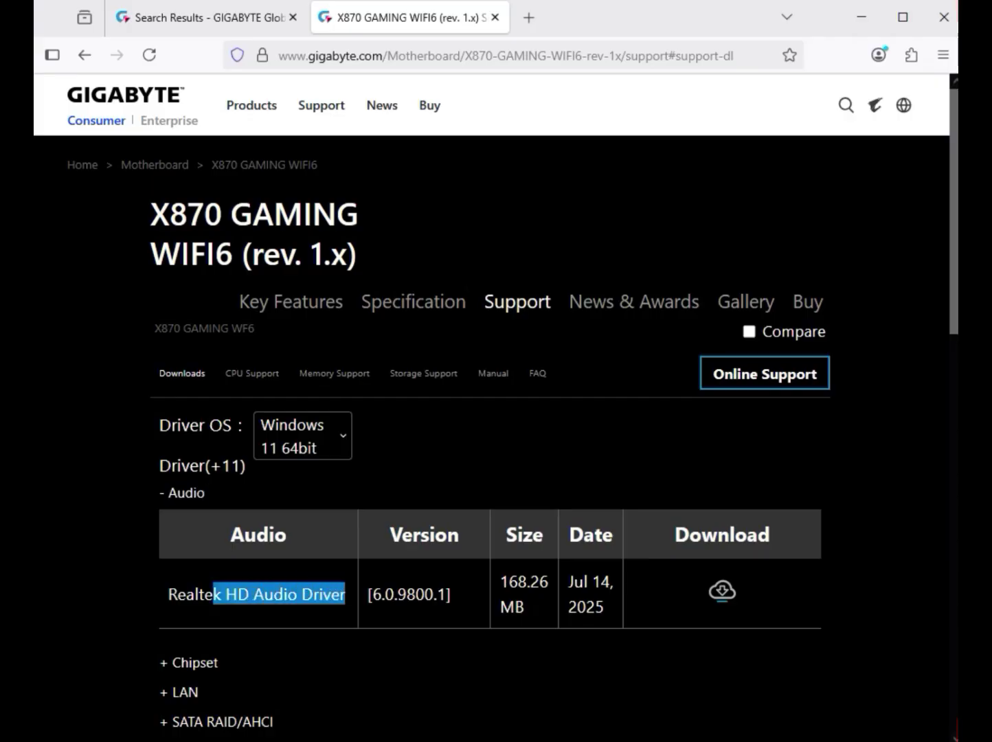
left_click(722, 591)
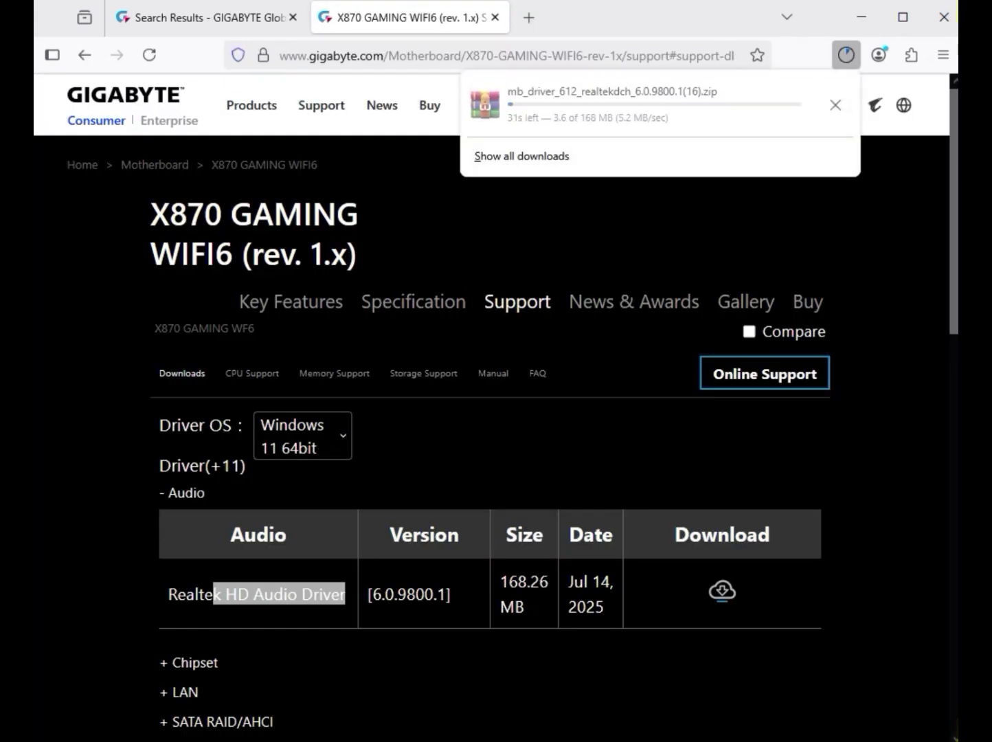
scroll(194, 412, "down", 5)
Step: Expand the Chipset and LAN lists to find the AMD Chipset and newer Realtek LAN drivers
left_click(195, 330)
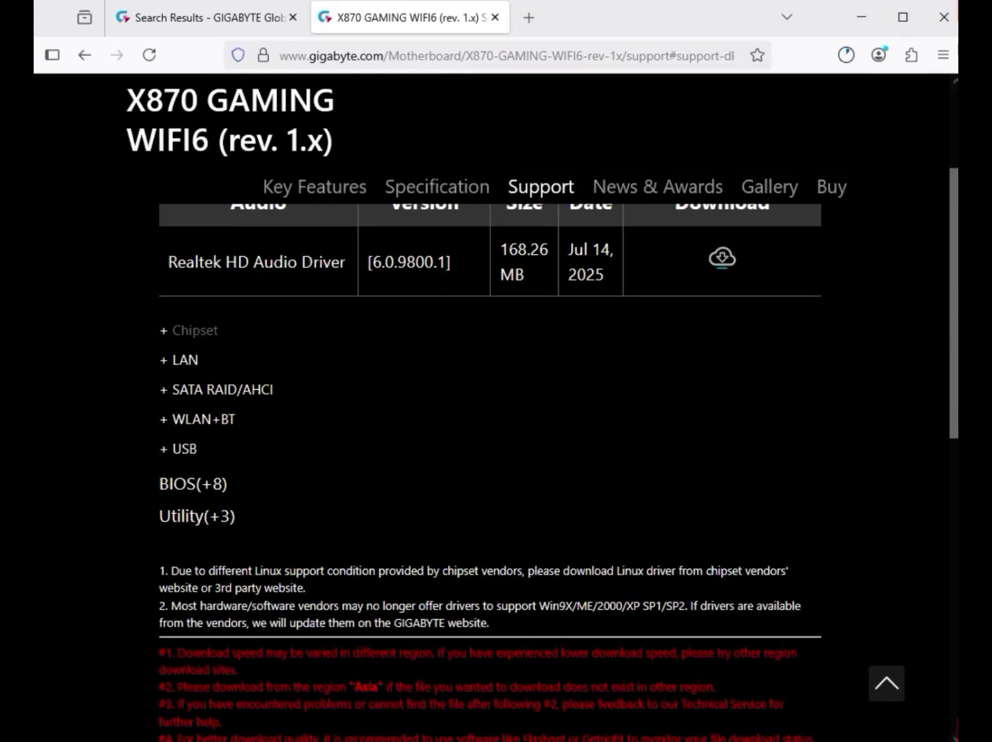
left_click_drag(193, 395, 313, 395)
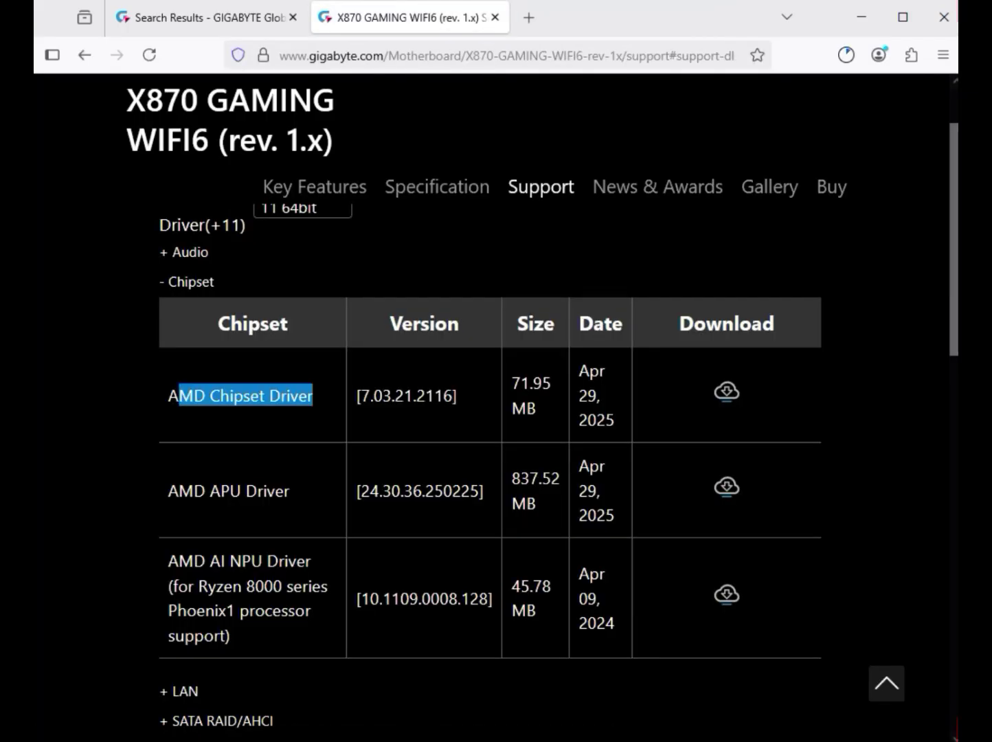
scroll(490, 412, "down", 2)
double_click(184, 598)
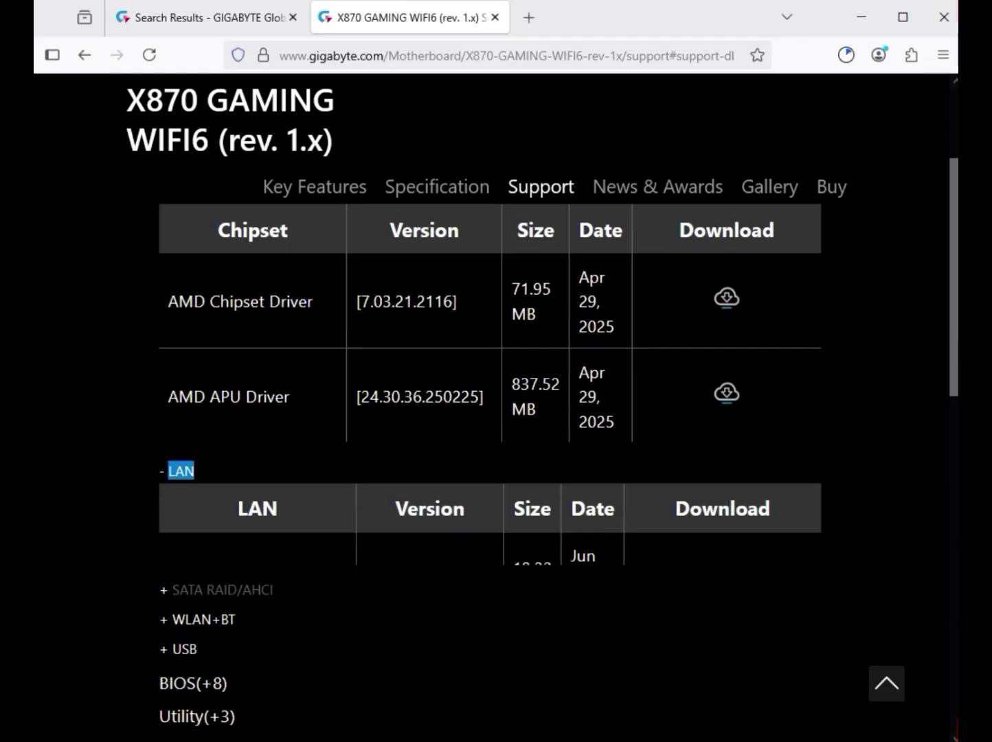
triple_click(237, 425)
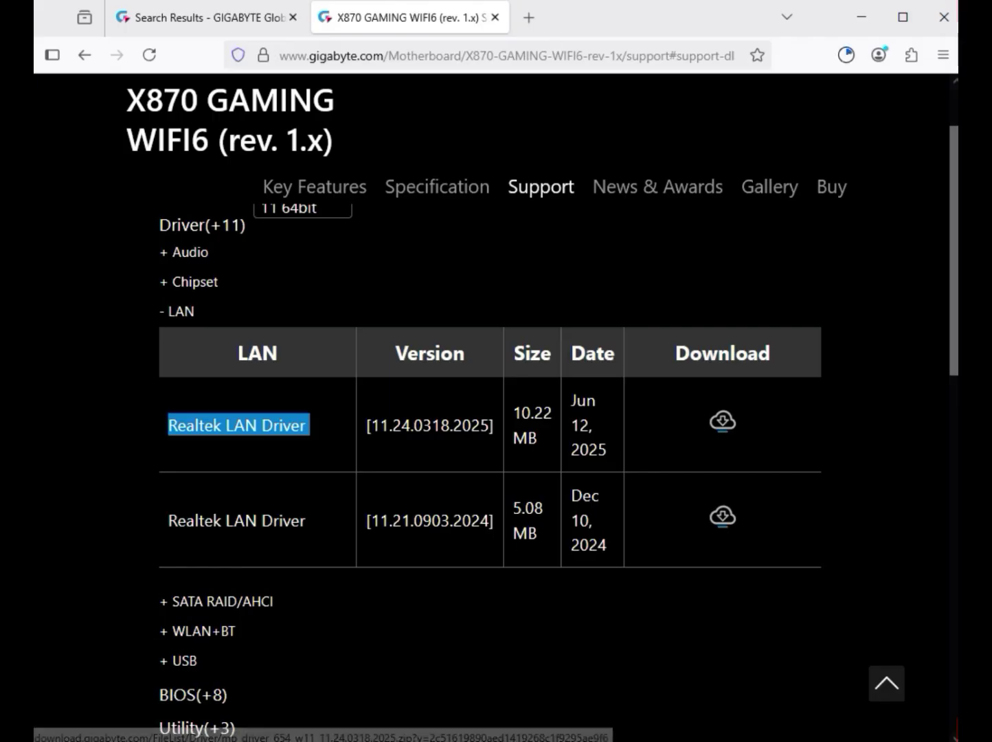
scroll(237, 425, "down", 2)
Step: Download the Realtek 8851 Bluetooth, Realtek 8851 WIFI and ITE USB drivers
left_click(203, 539)
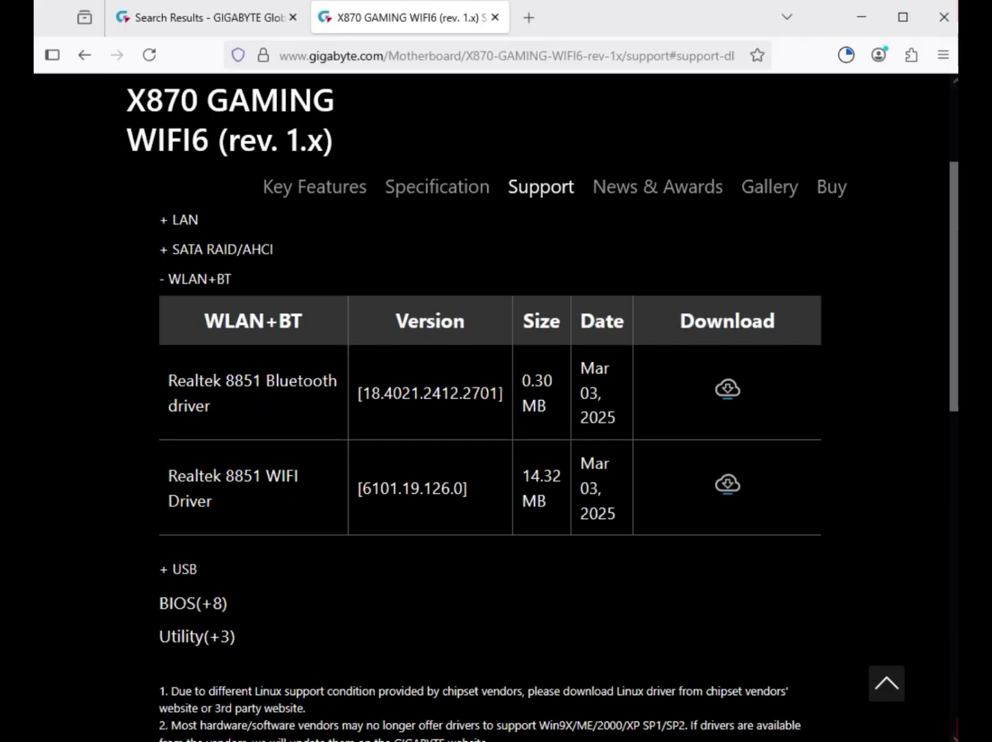
left_click_drag(263, 380, 215, 406)
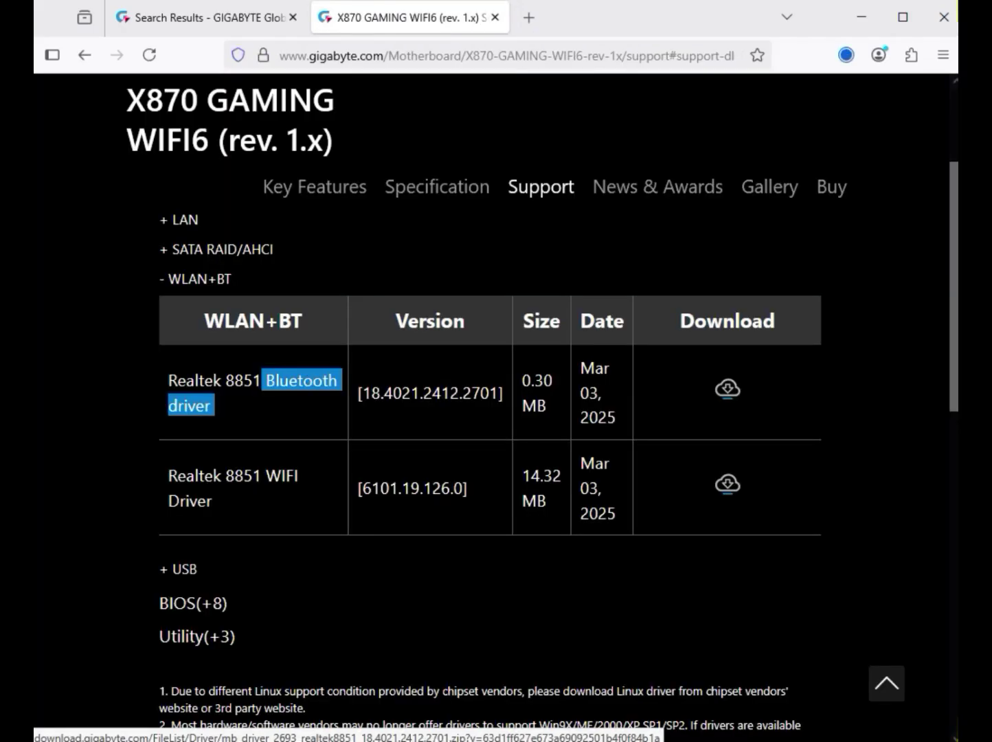
left_click(727, 388)
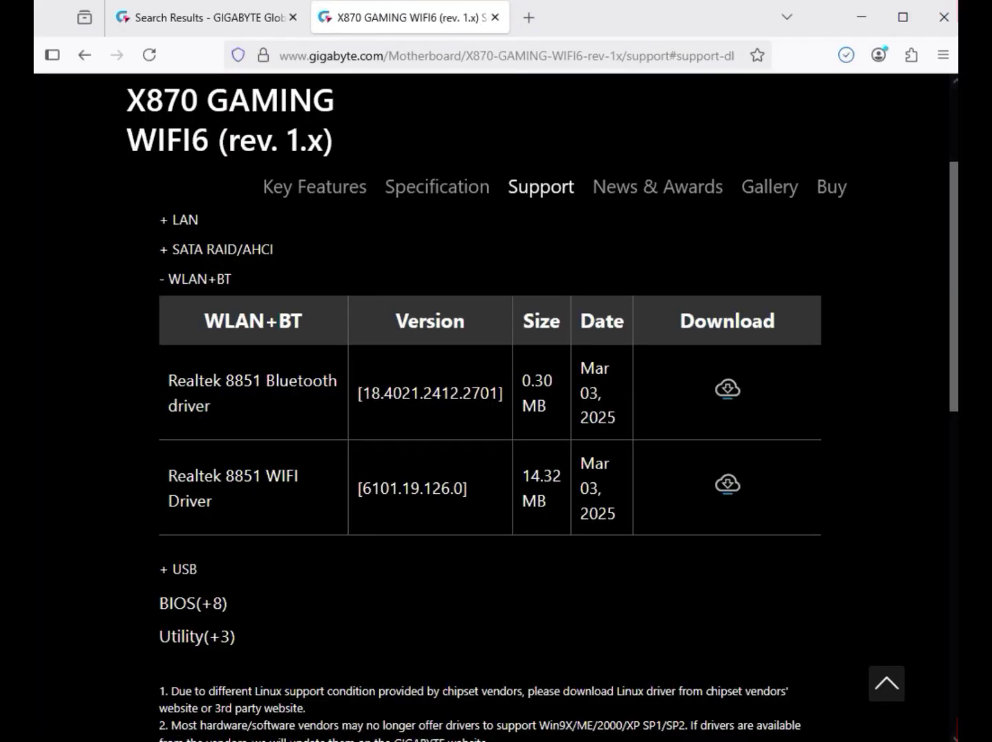
left_click_drag(265, 476, 216, 500)
left_click(728, 483)
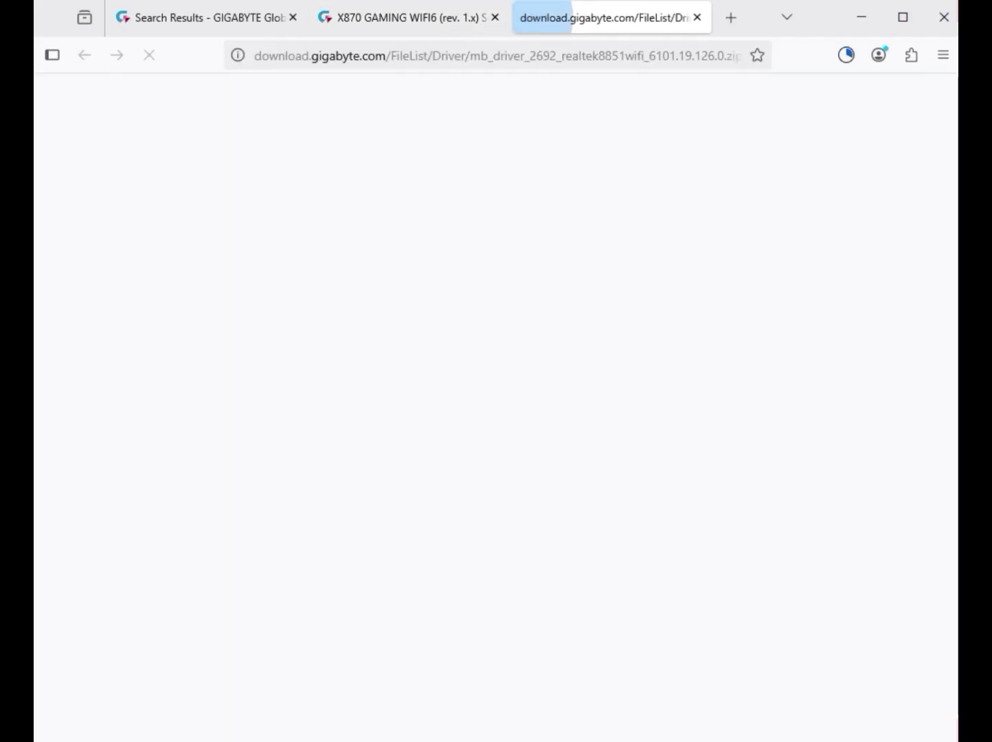
left_click_drag(172, 568, 197, 569)
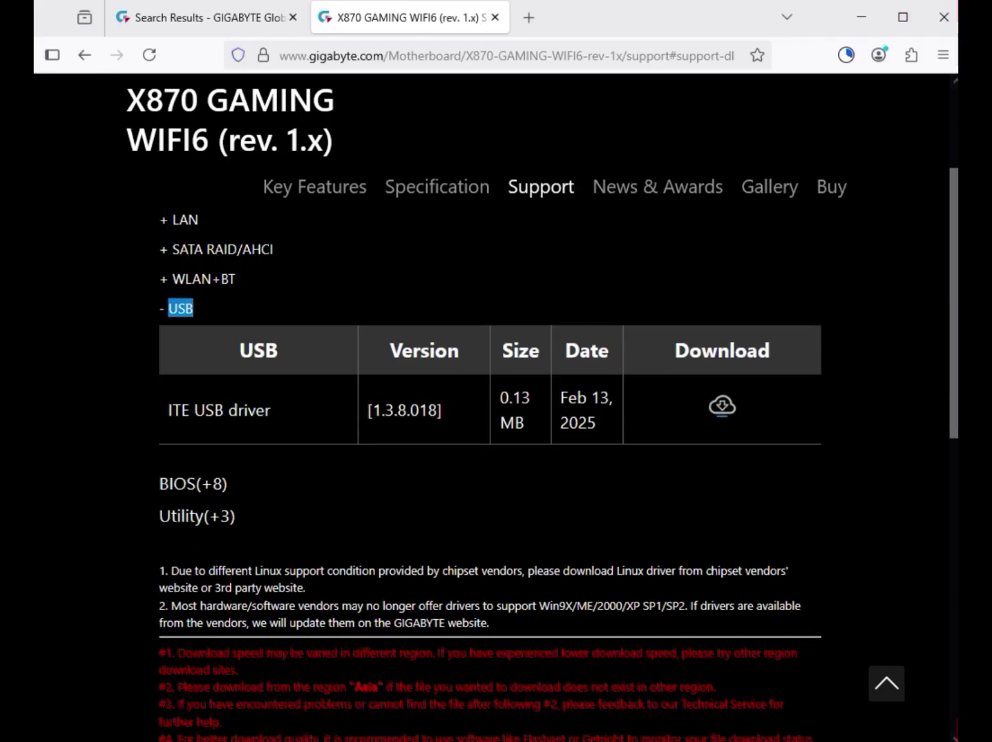
left_click_drag(194, 410, 275, 410)
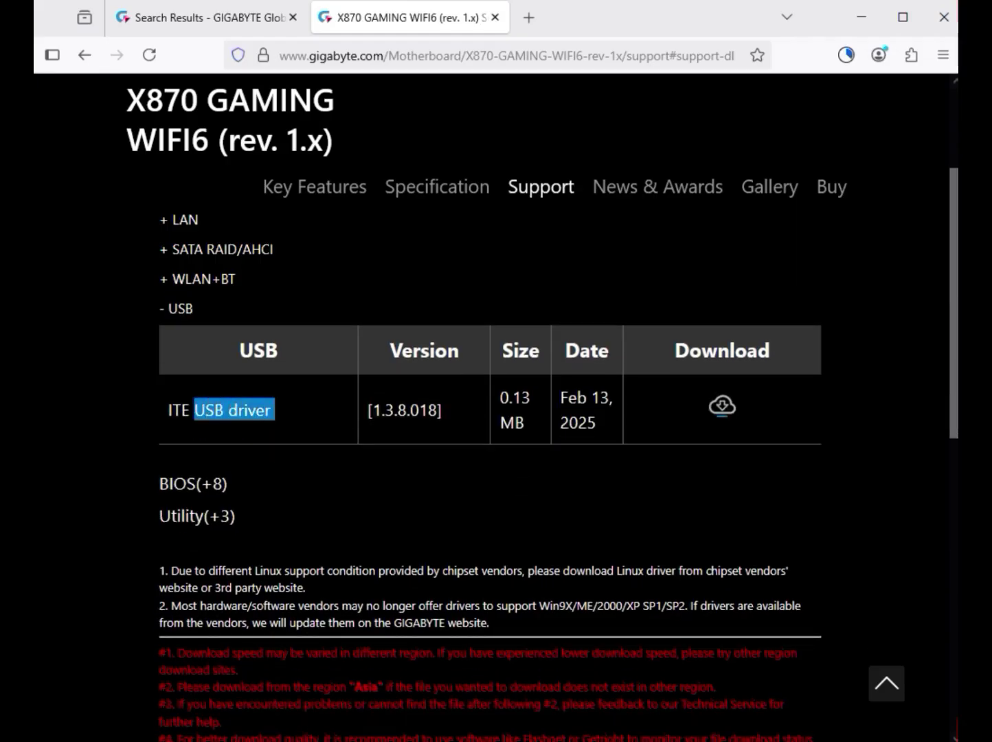
left_click(722, 406)
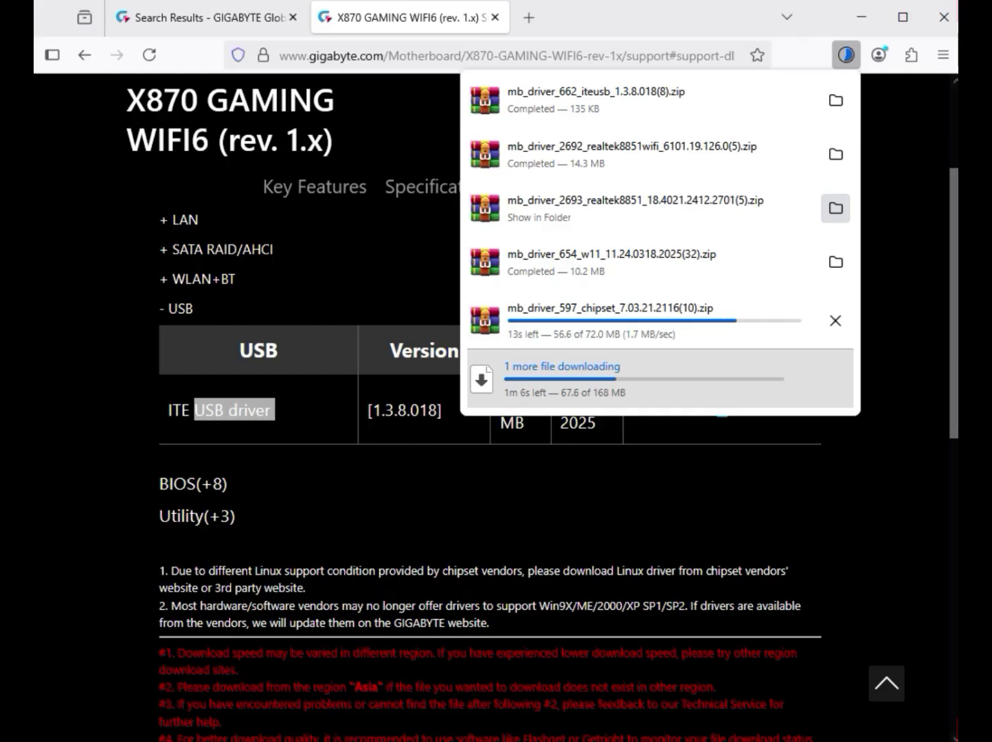
Step: Show the downloaded driver zips in the Downloads folder
left_click(835, 262)
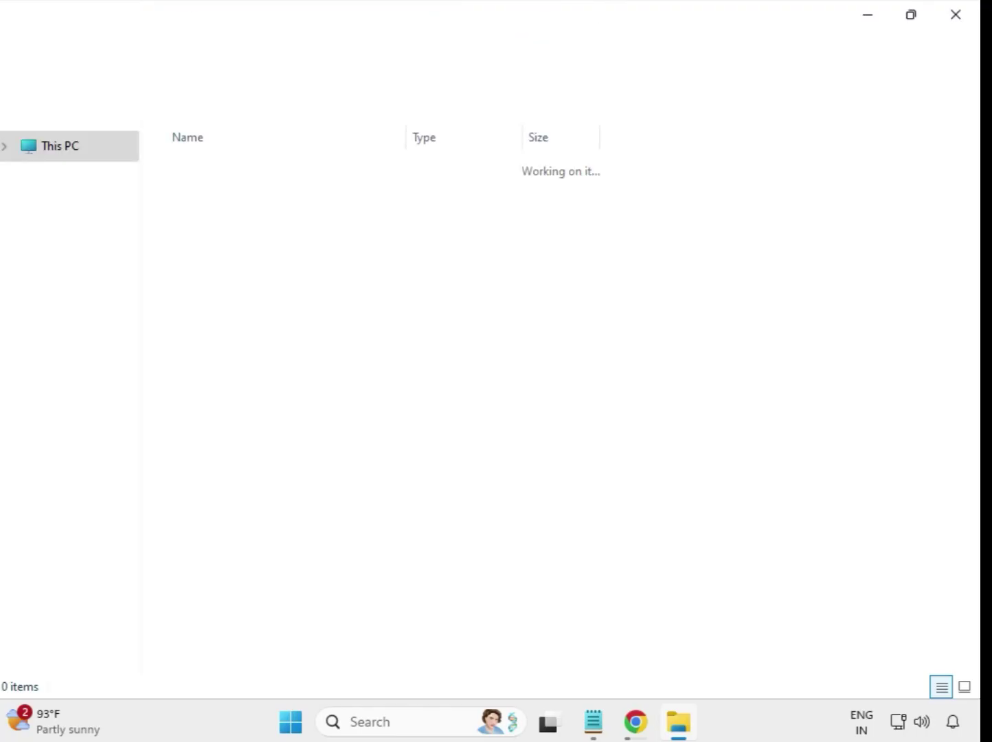
left_click_drag(357, 438, 337, 196)
left_click(529, 459)
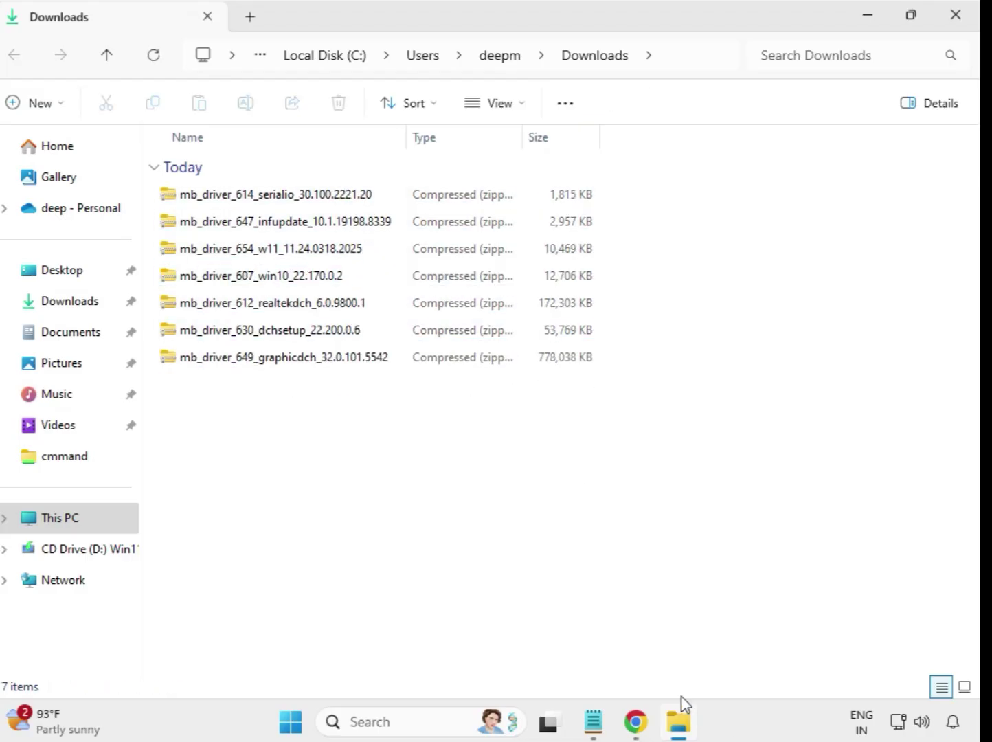
Step: Extract mb_driver_614_serialio_30.100.2221.20.zip into its suggested Downloads folder and close that window
left_click(256, 203)
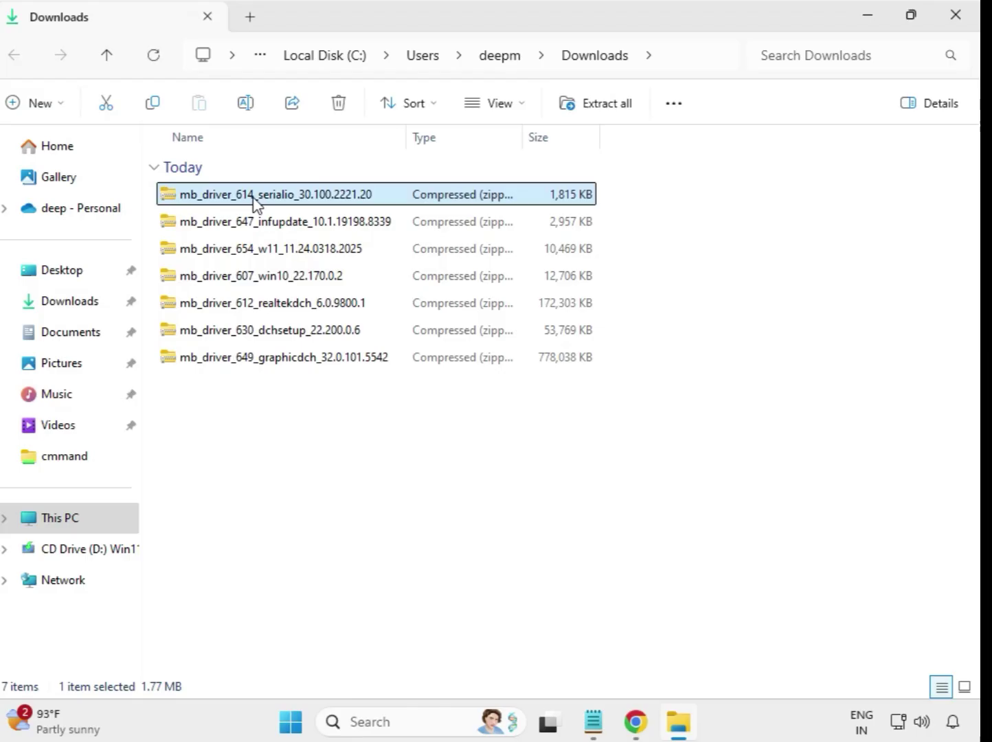
right_click(256, 202)
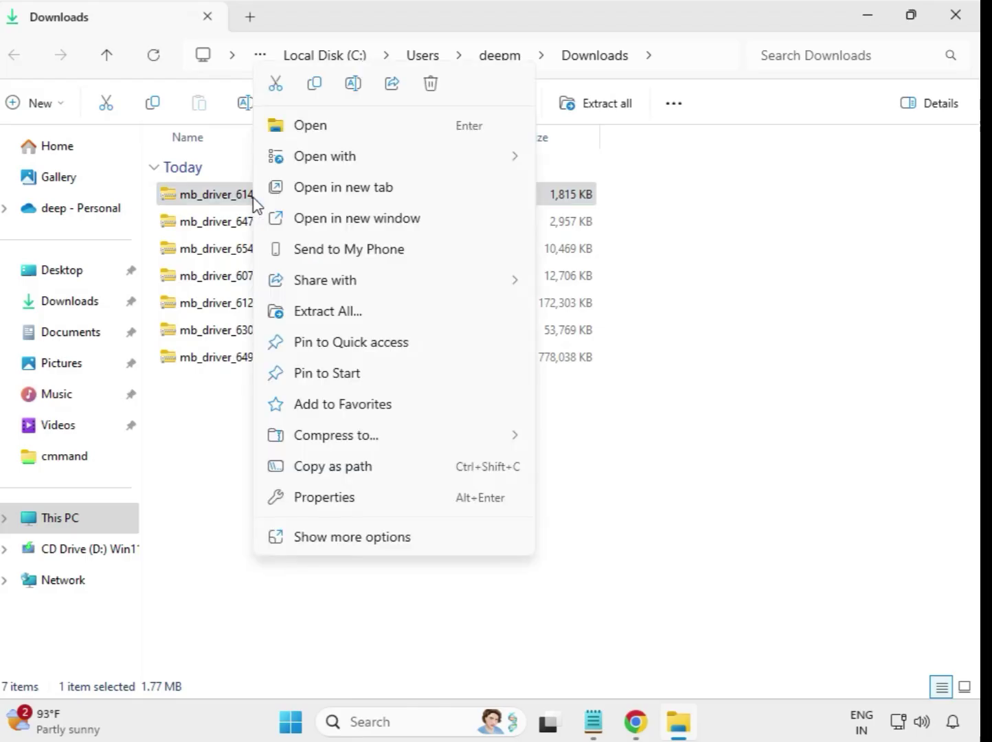
left_click(330, 311)
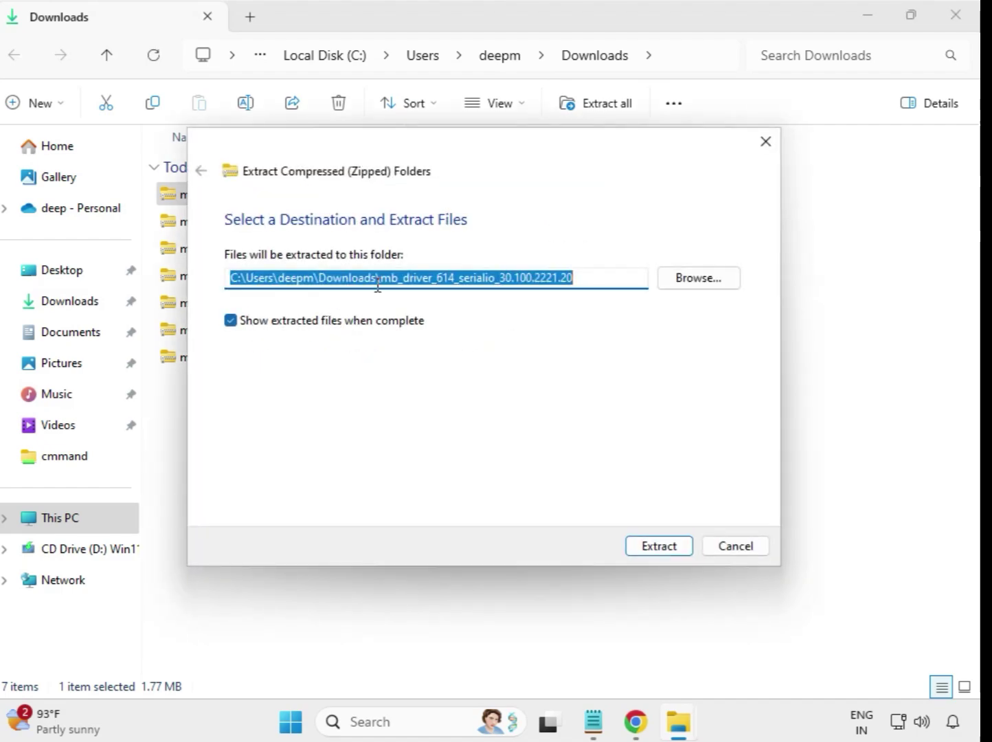
left_click(668, 548)
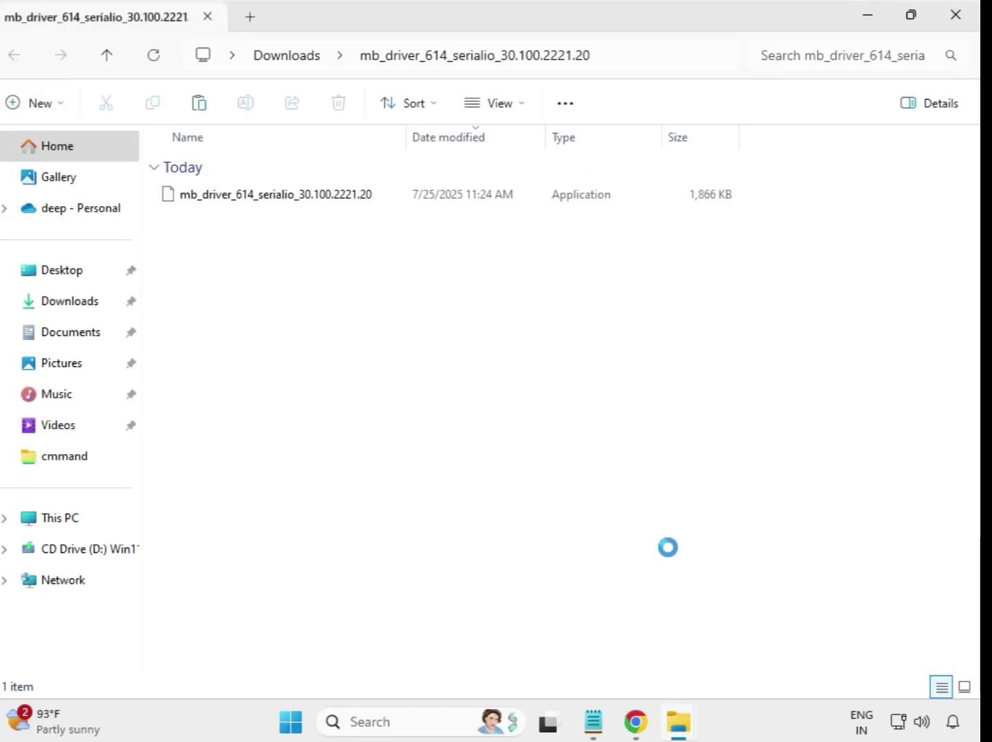
left_click(956, 26)
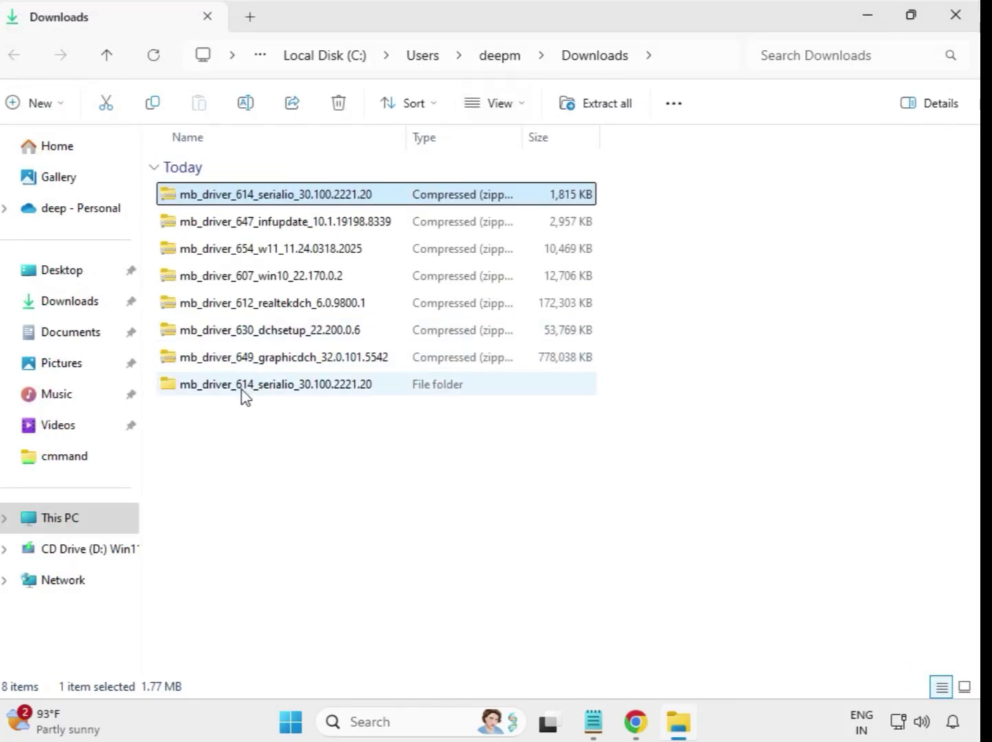
left_click(206, 388)
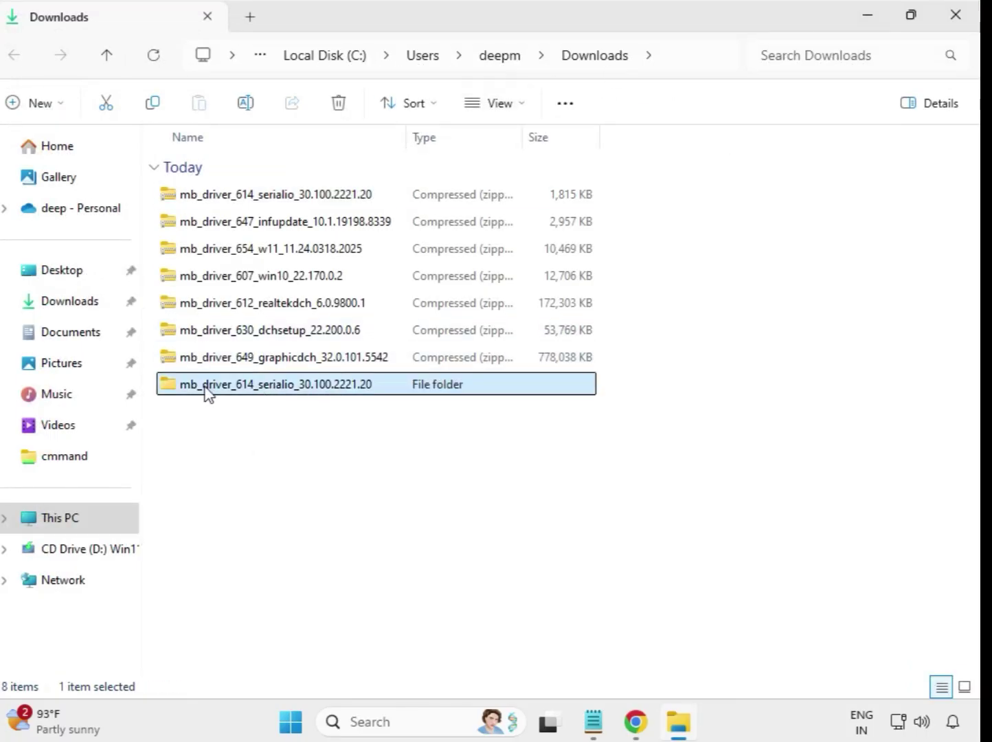
left_click(259, 229)
Step: Extract the mb_driver_647_infupdate_10.1.19198.8339 zip to its suggested folder and close the new window
right_click(258, 228)
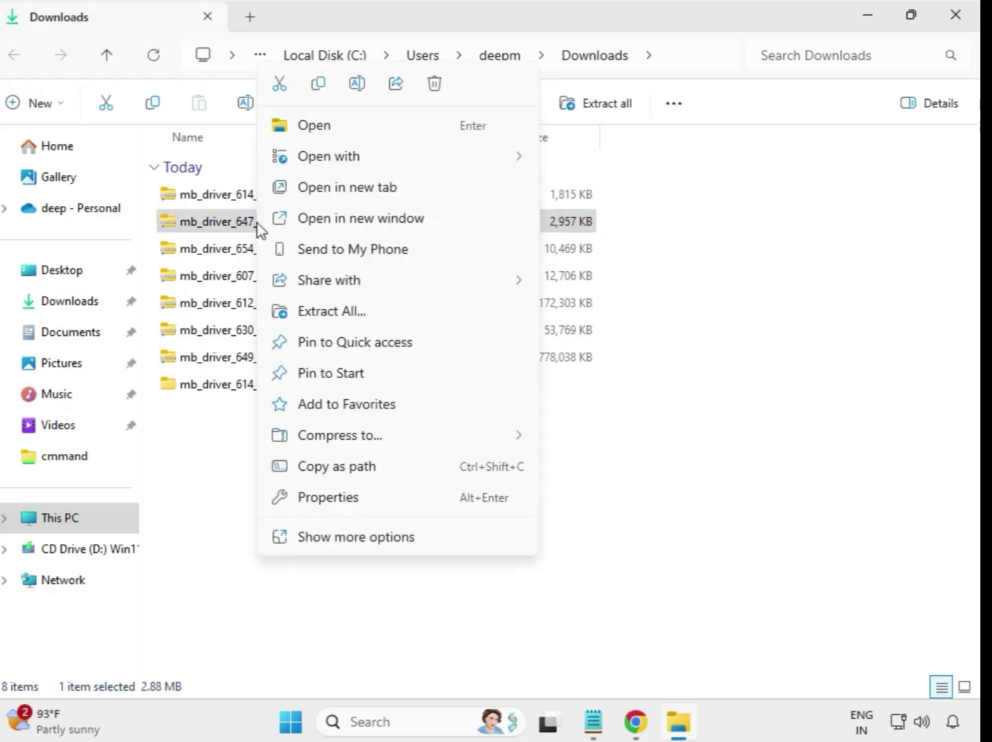
left_click(330, 320)
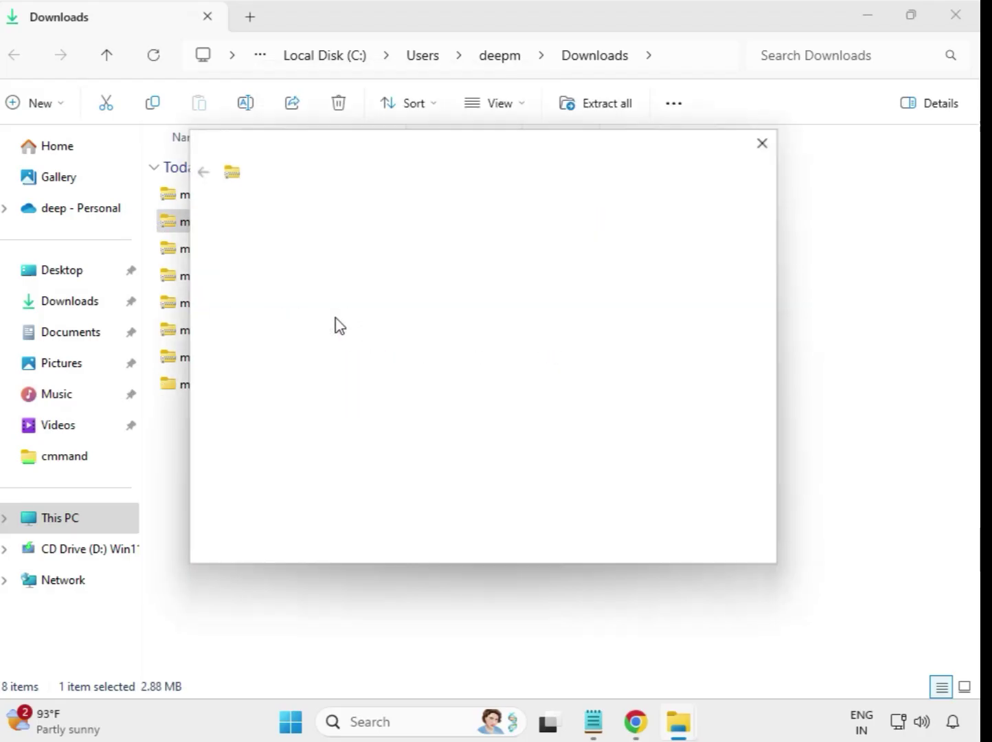
left_click(649, 553)
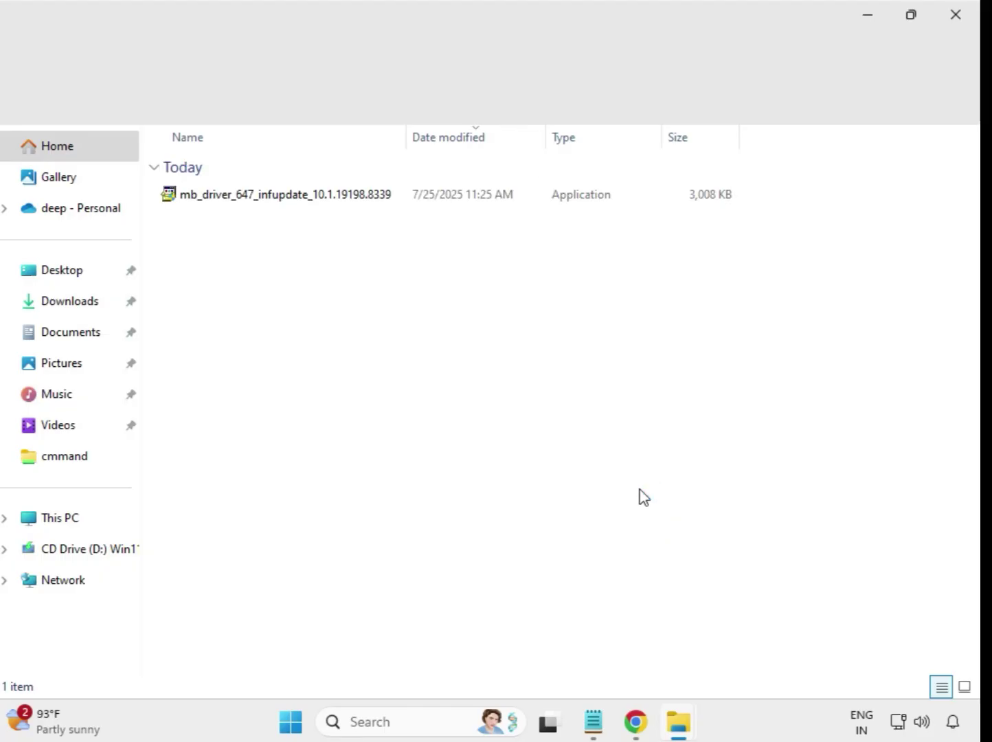
left_click(955, 15)
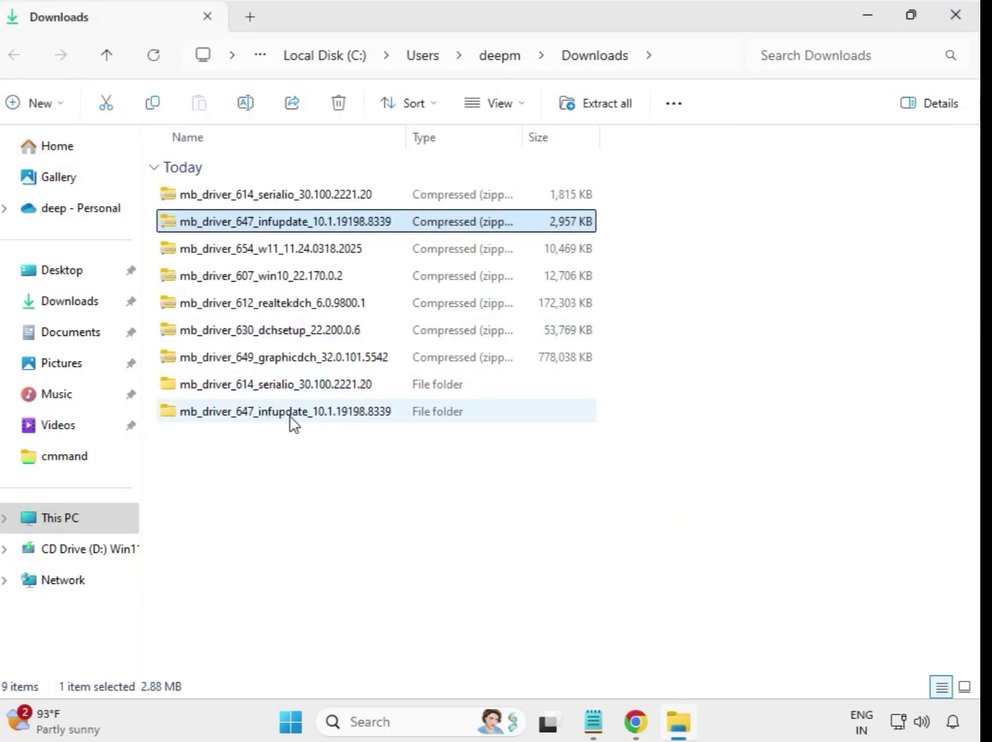
Step: Extract the mb_driver_654_w11_11.24.0318.2025 zip to its suggested folder and close the new window
left_click(252, 254)
right_click(253, 257)
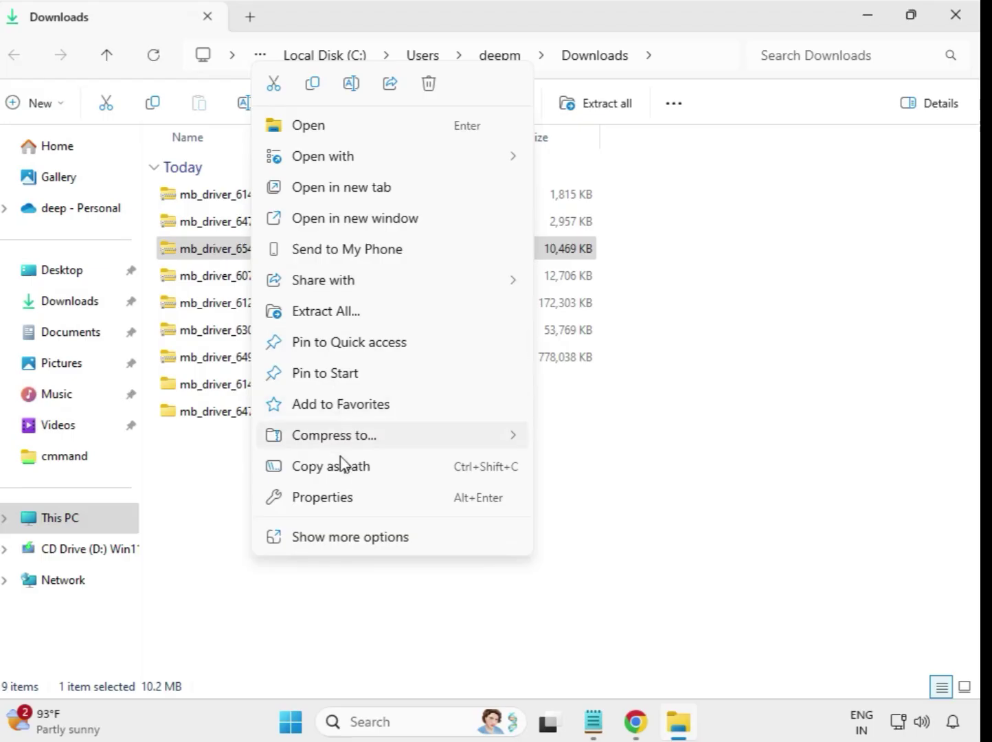
left_click(337, 316)
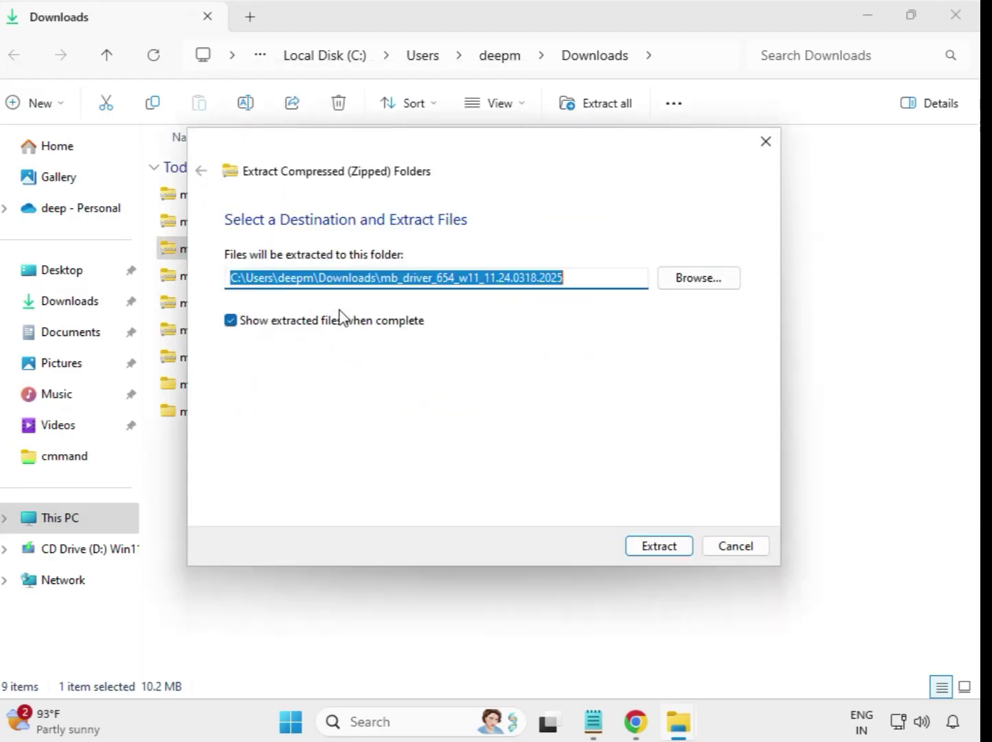
left_click(636, 548)
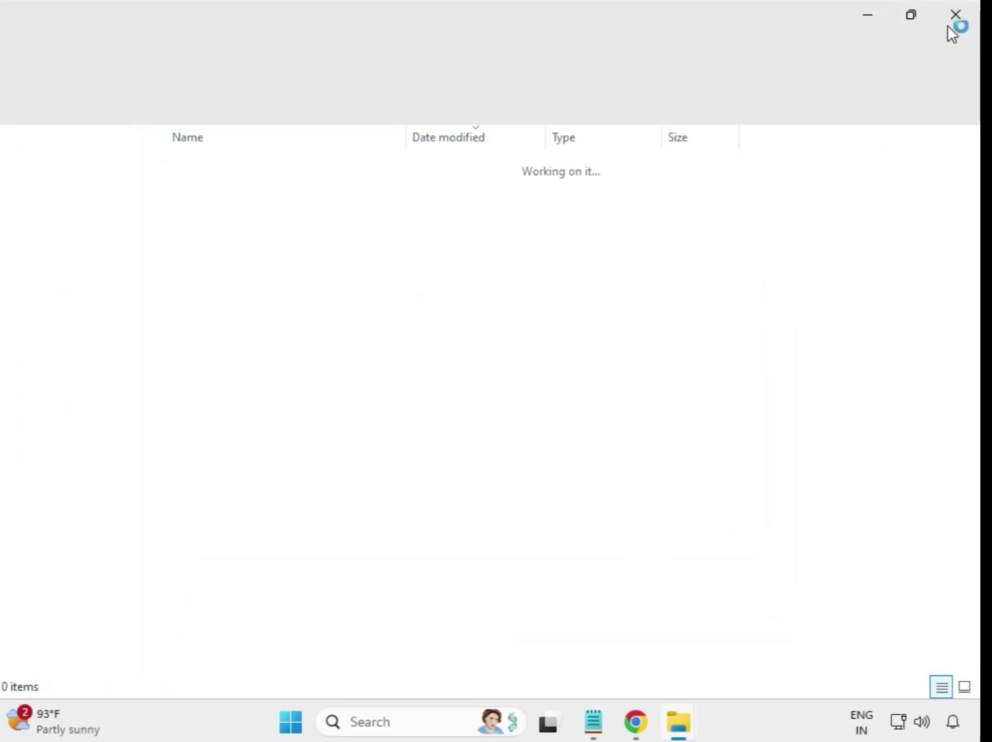
left_click(959, 26)
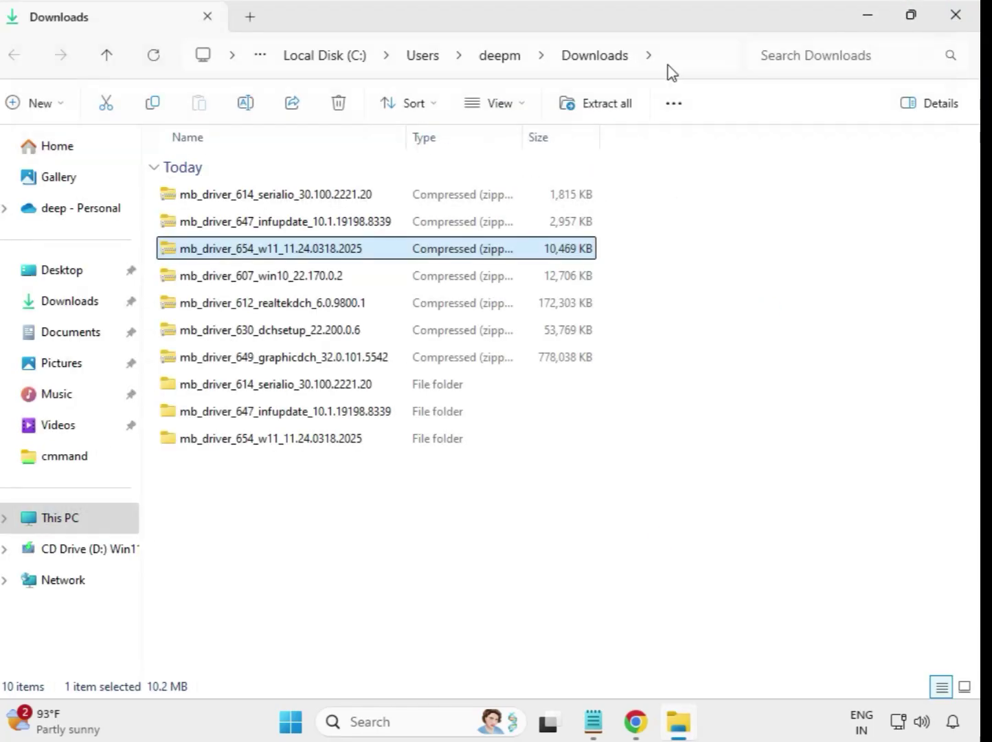
Step: Extract the mb_driver_607_win10_22.170.0.2 zip to its suggested folder and close the window
left_click(225, 281)
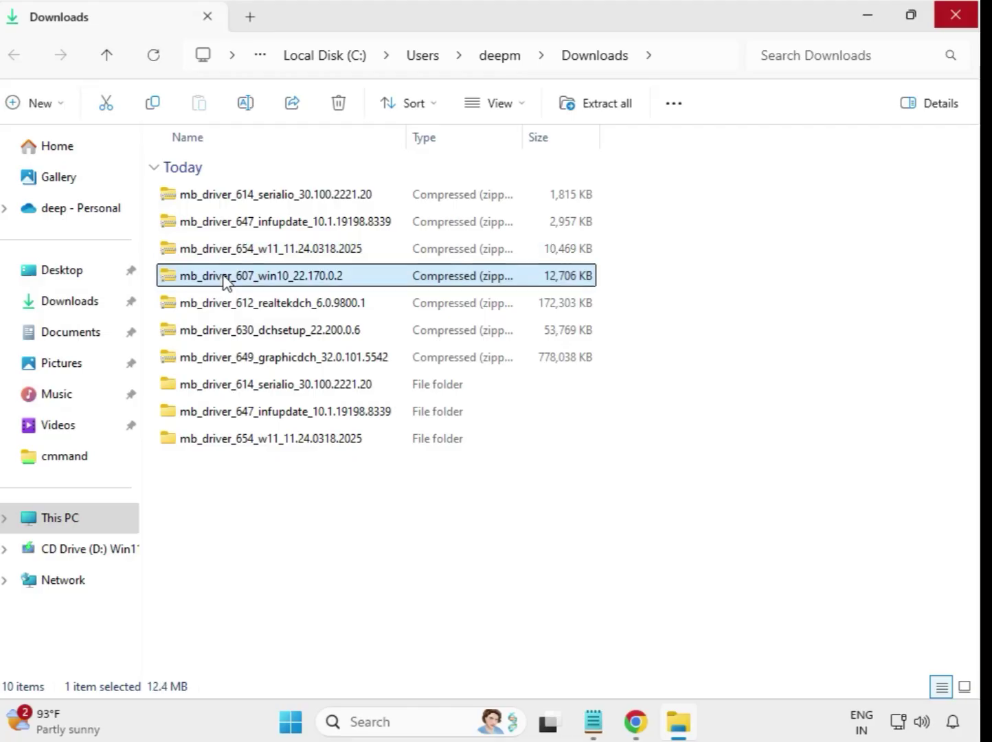
right_click(224, 281)
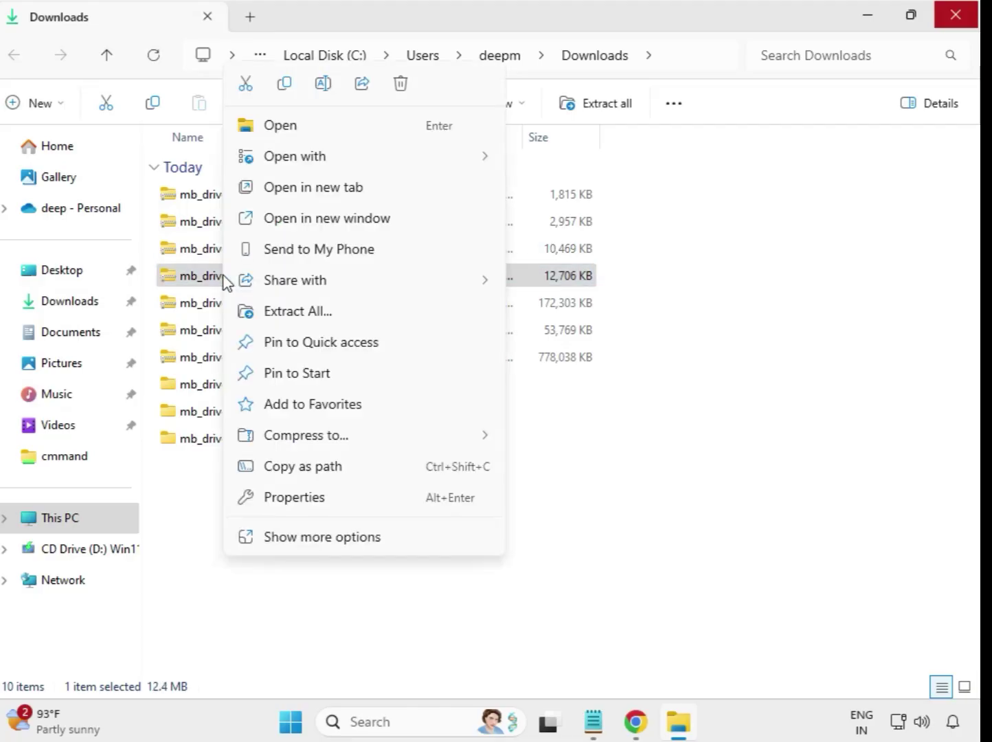
left_click(279, 310)
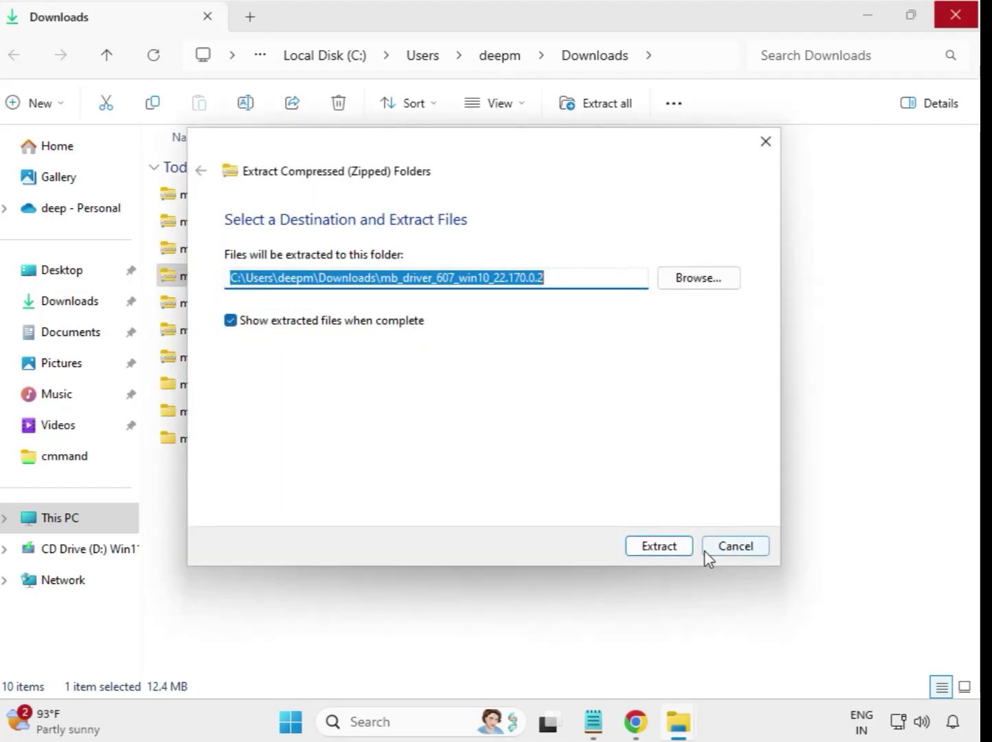
left_click(664, 546)
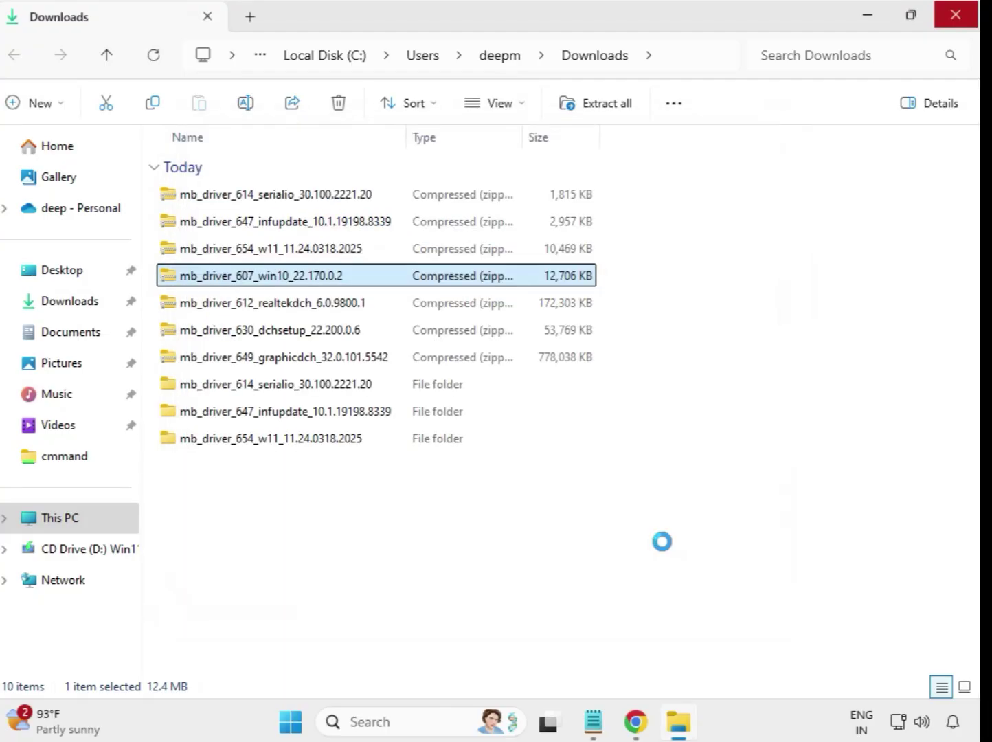
left_click(955, 14)
Step: Extract the mb_driver_612_realtekdch_6.0.9800.1 zip to its suggested folder and close the window
left_click(282, 306)
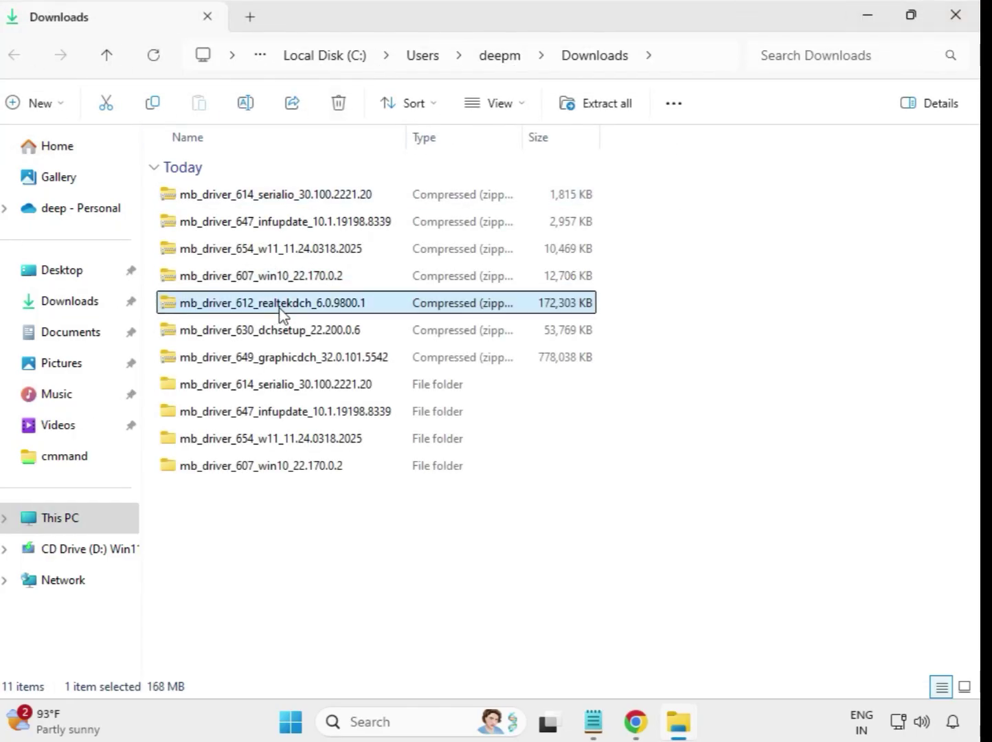
right_click(281, 311)
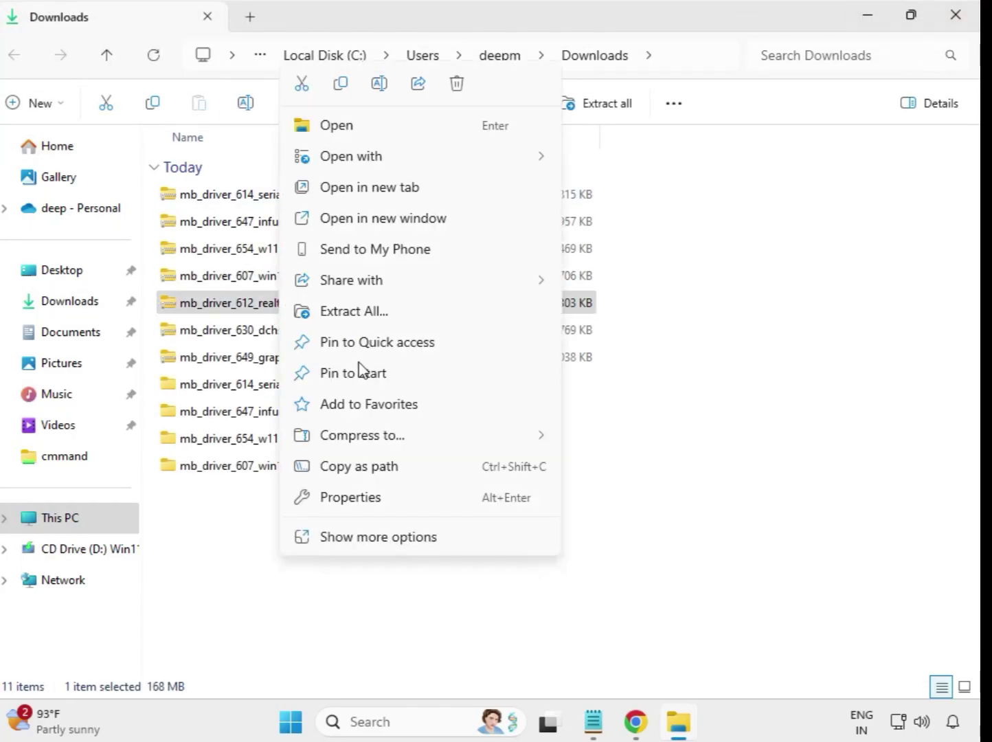
left_click(386, 316)
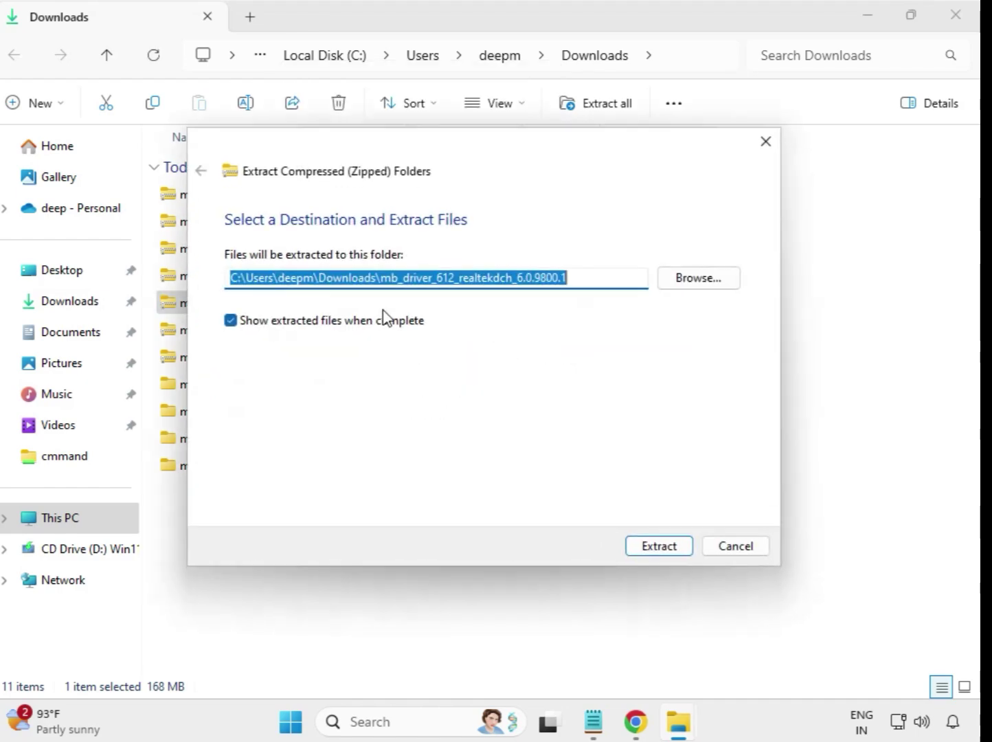
left_click(651, 547)
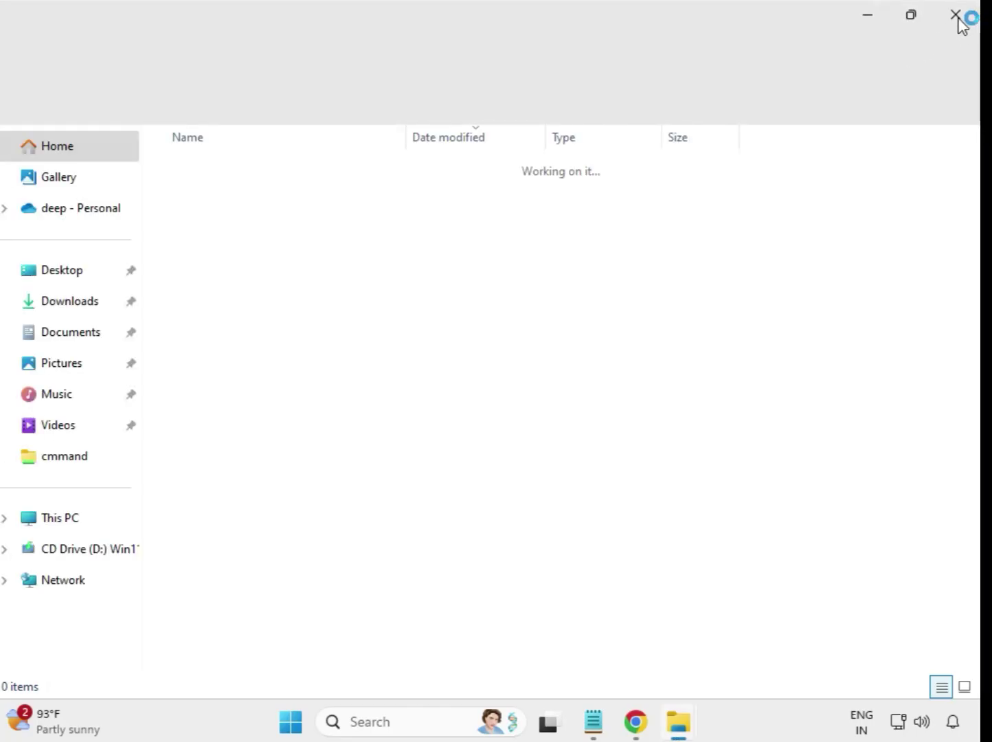
left_click(956, 15)
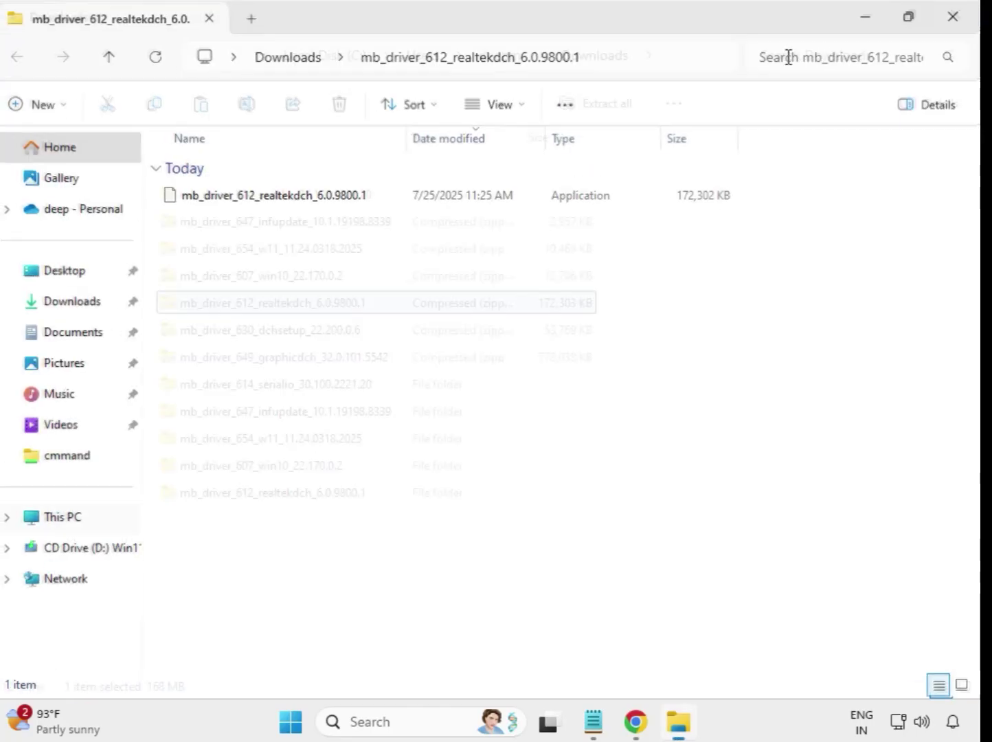
Step: Extract the mb_driver_630_dchsetup_22.200.0.6 zip to its suggested folder and close the window
left_click(272, 331)
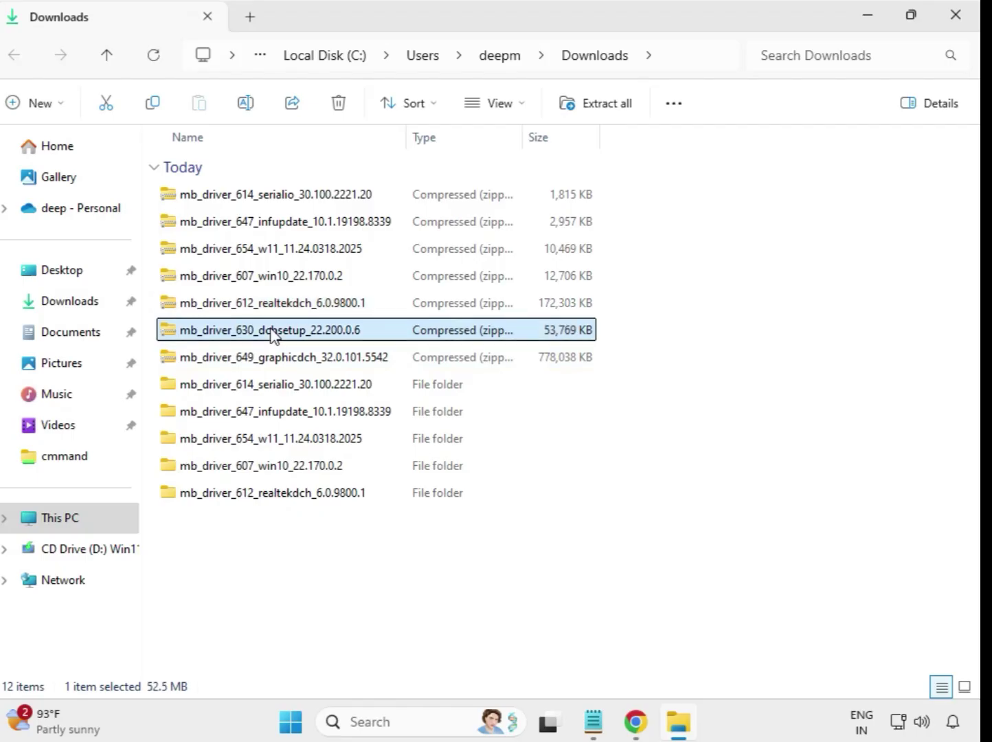
right_click(272, 331)
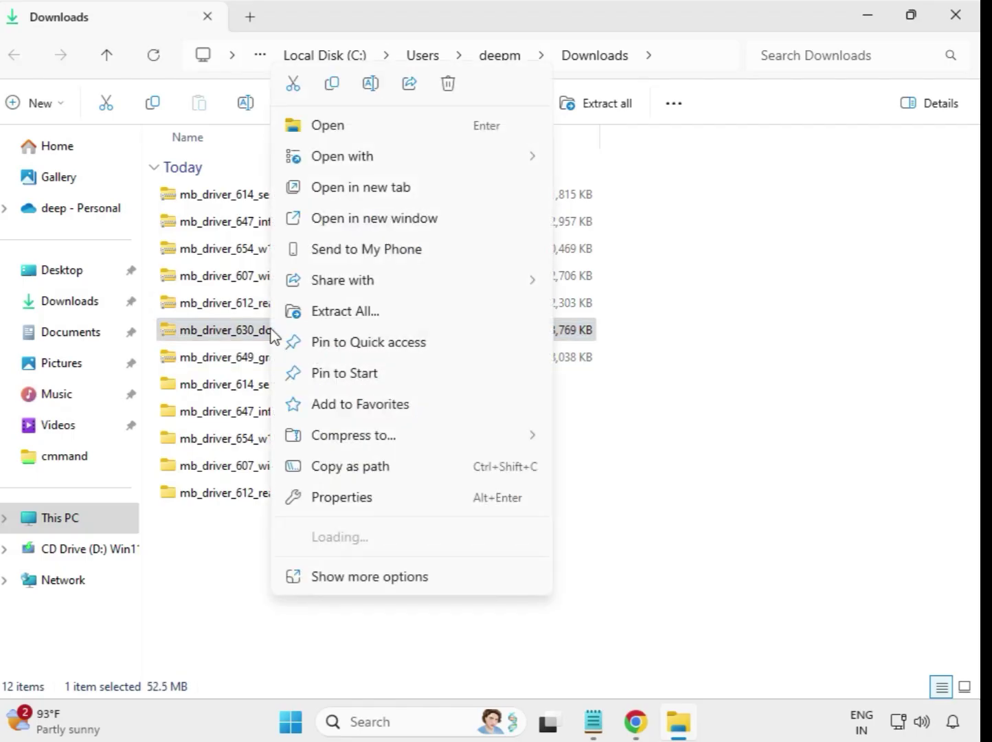
left_click(343, 320)
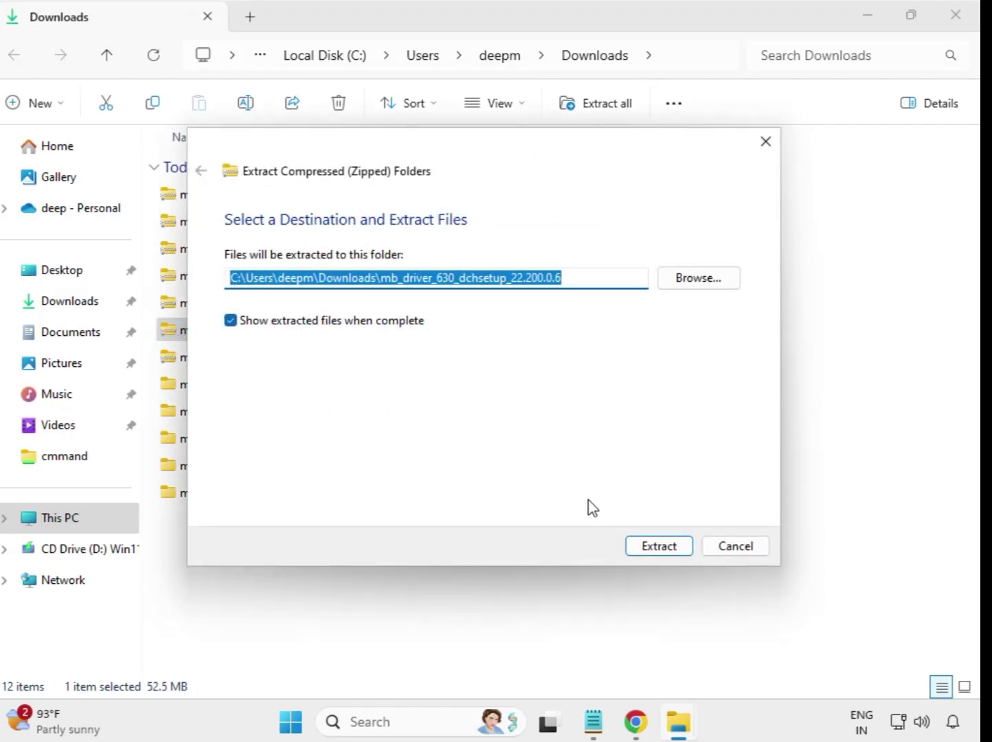
left_click(654, 547)
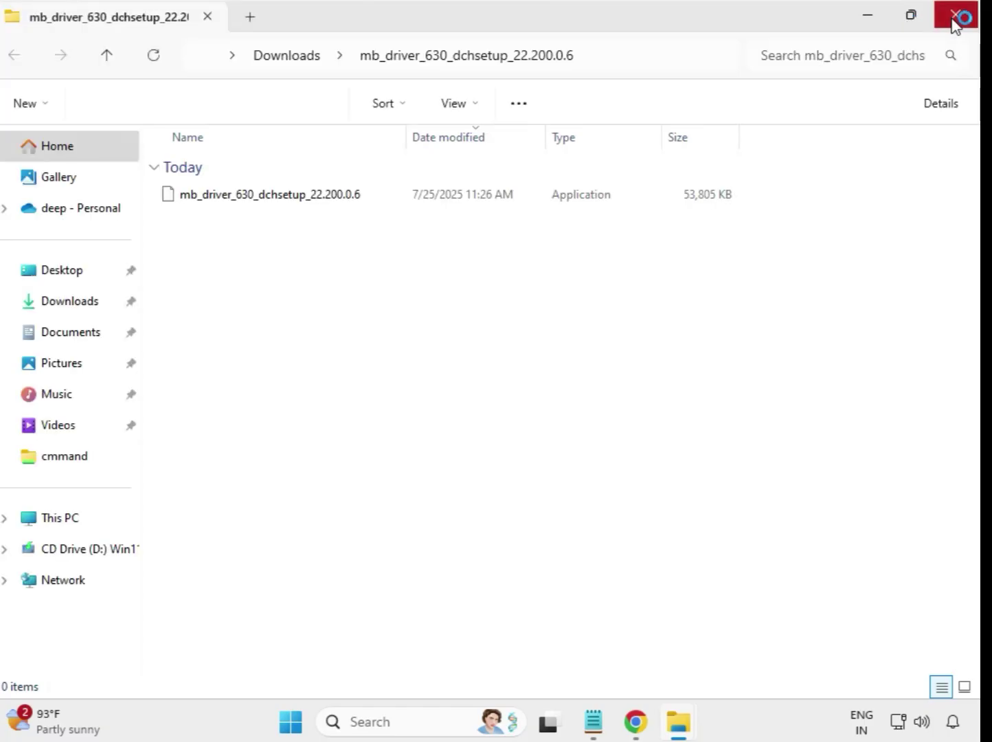
left_click(955, 20)
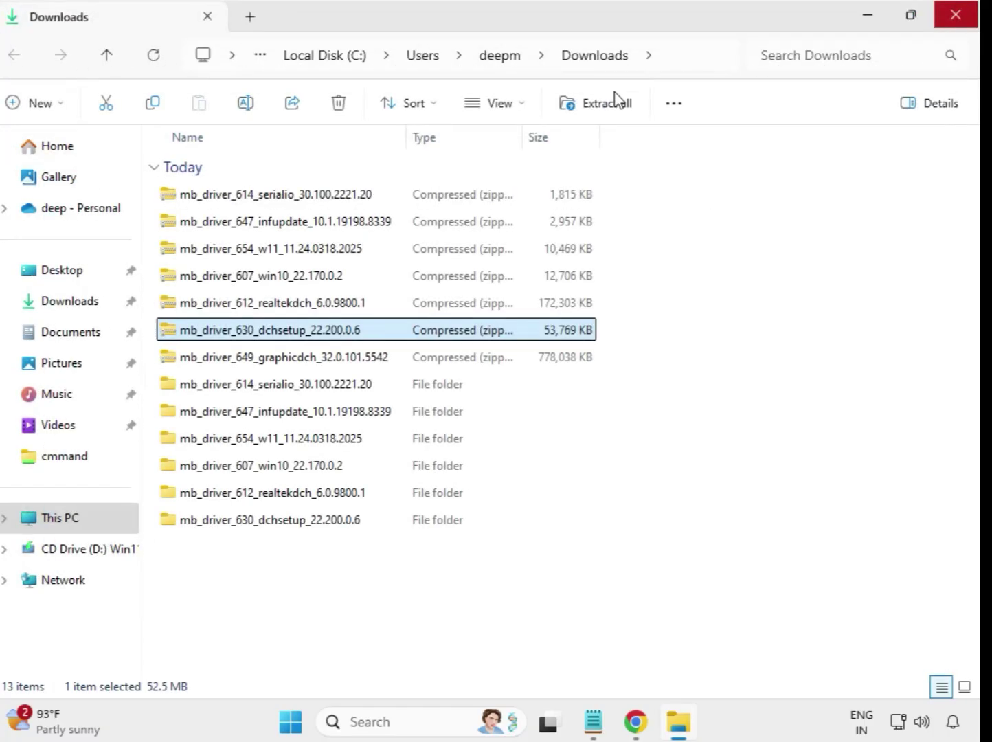
Step: Extract the mb_driver_649_graphicdch_32.0.101.5542 zip to its suggested folder and close the window
left_click(301, 364)
right_click(301, 366)
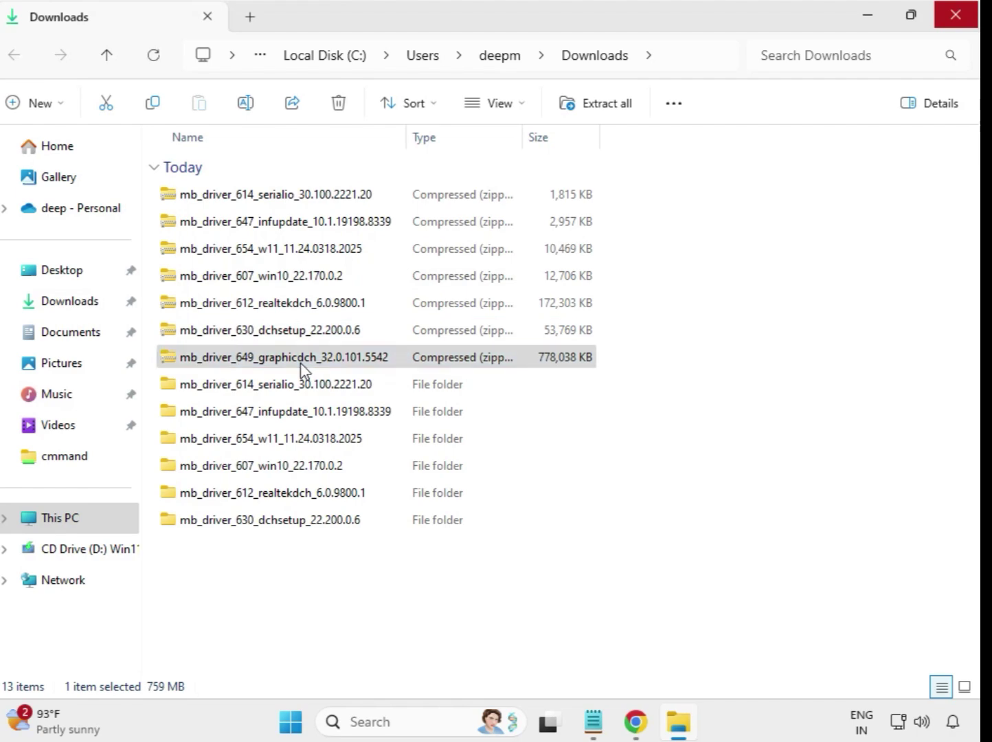
left_click(389, 313)
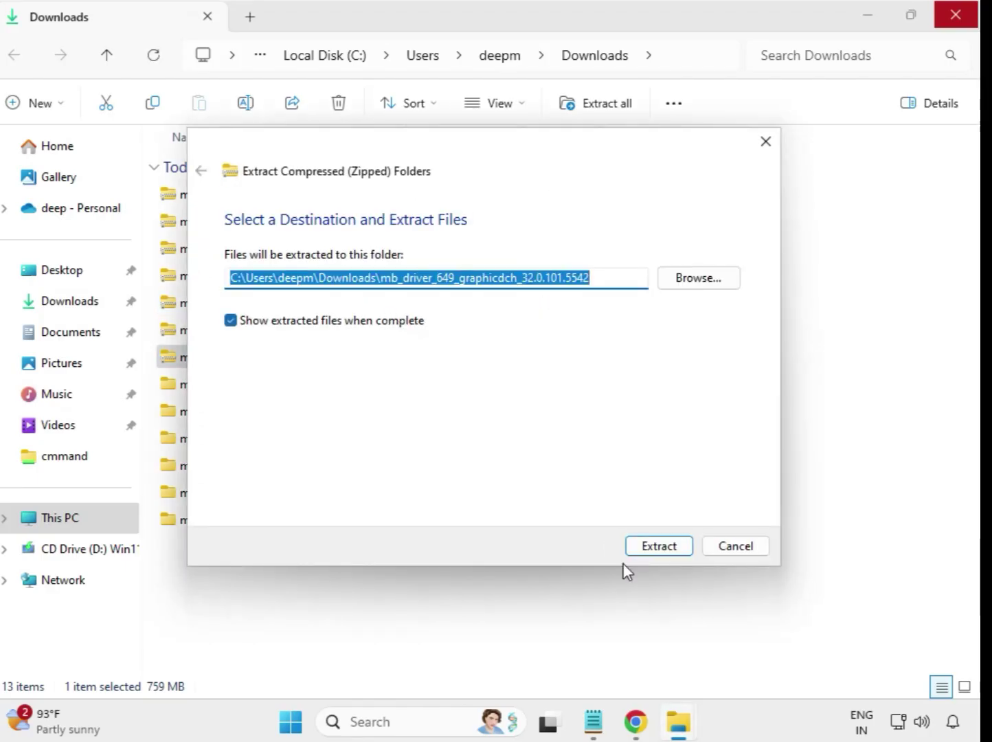
left_click(657, 547)
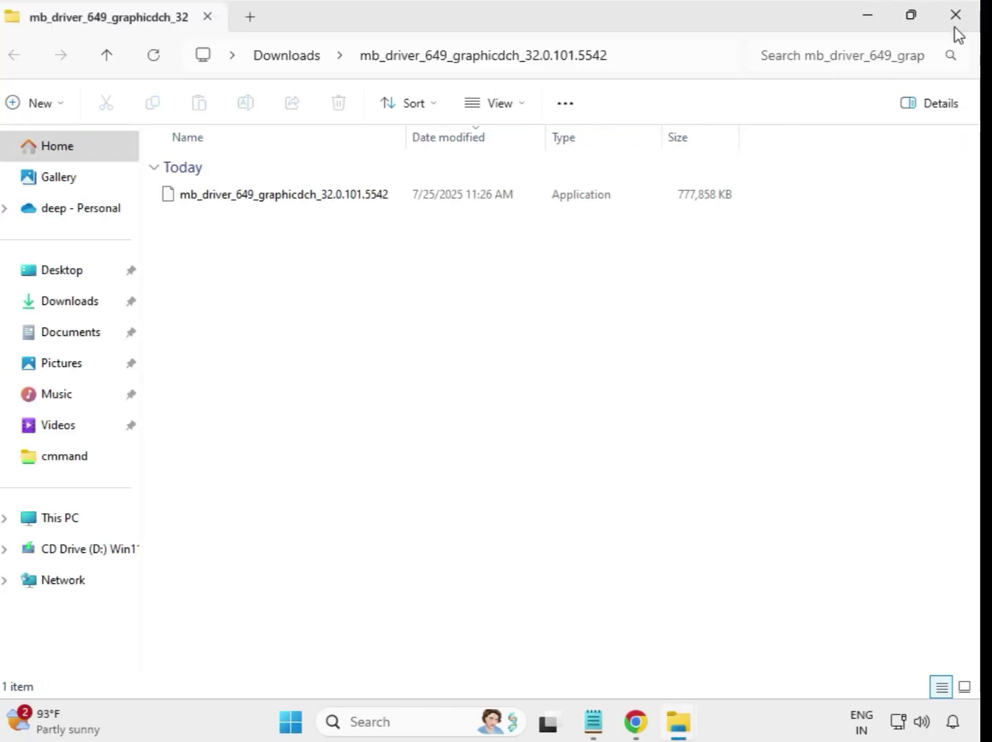
left_click(955, 14)
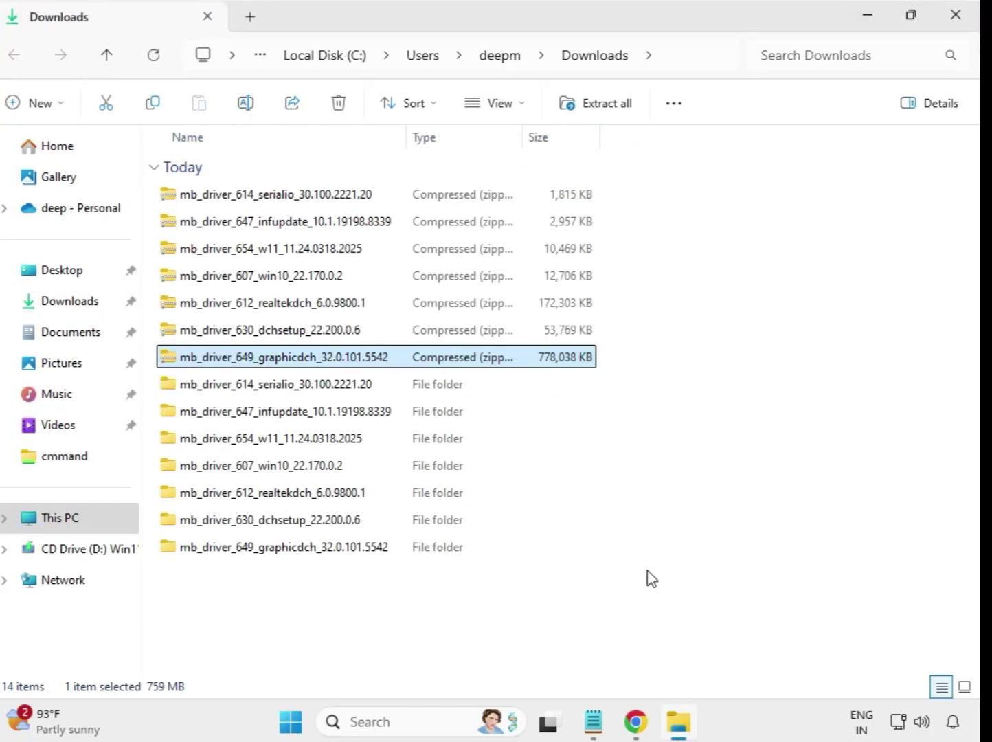
Step: Refresh Downloads via Show more options > Refresh, then select and deselect the seven driver folders
left_click(516, 618)
right_click(366, 596)
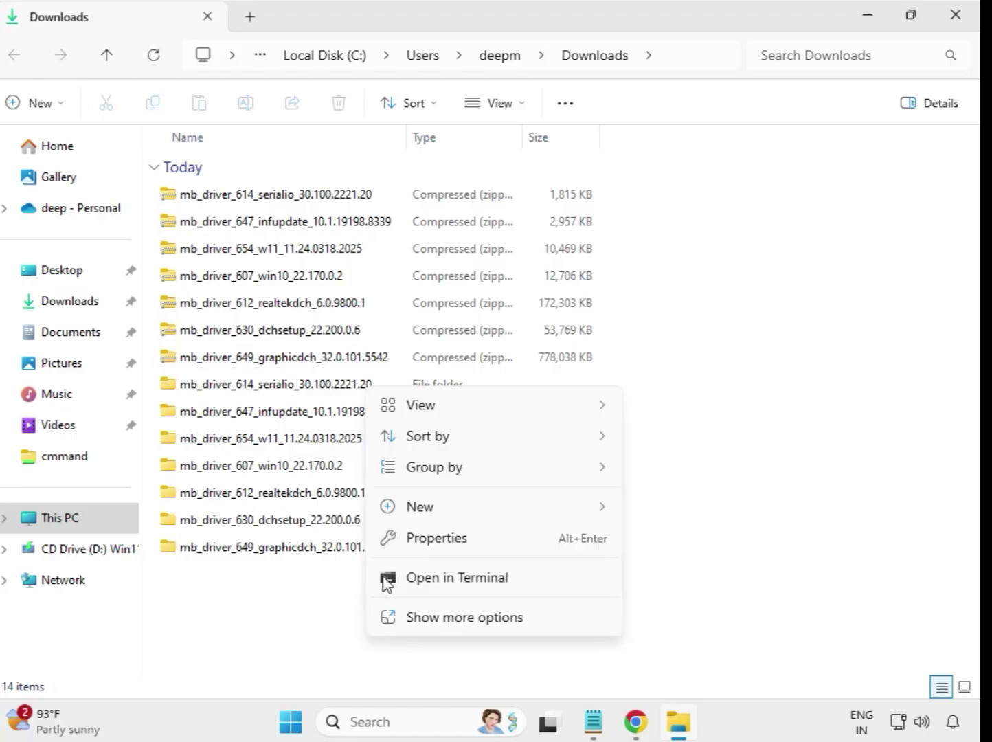
left_click(478, 618)
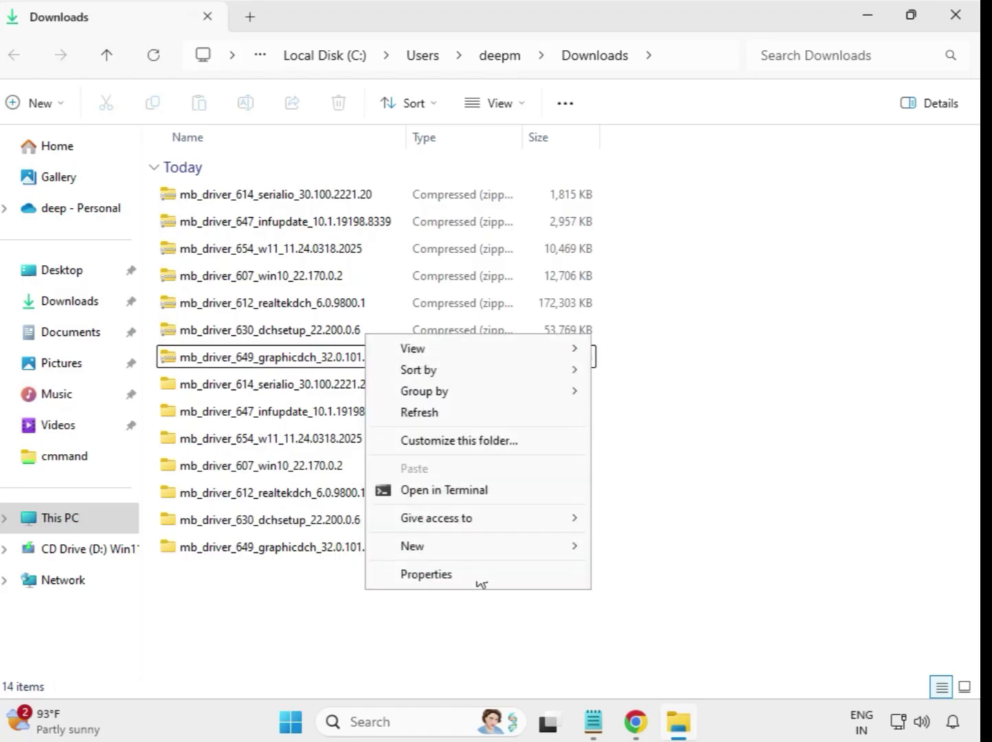
left_click(427, 414)
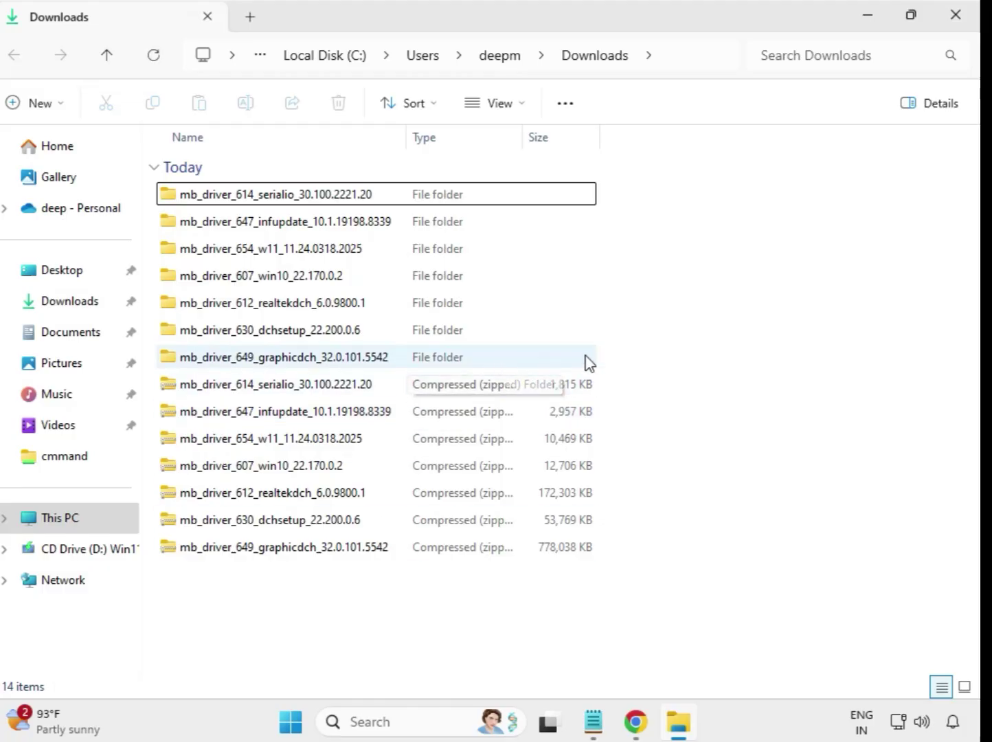
left_click_drag(607, 356, 376, 187)
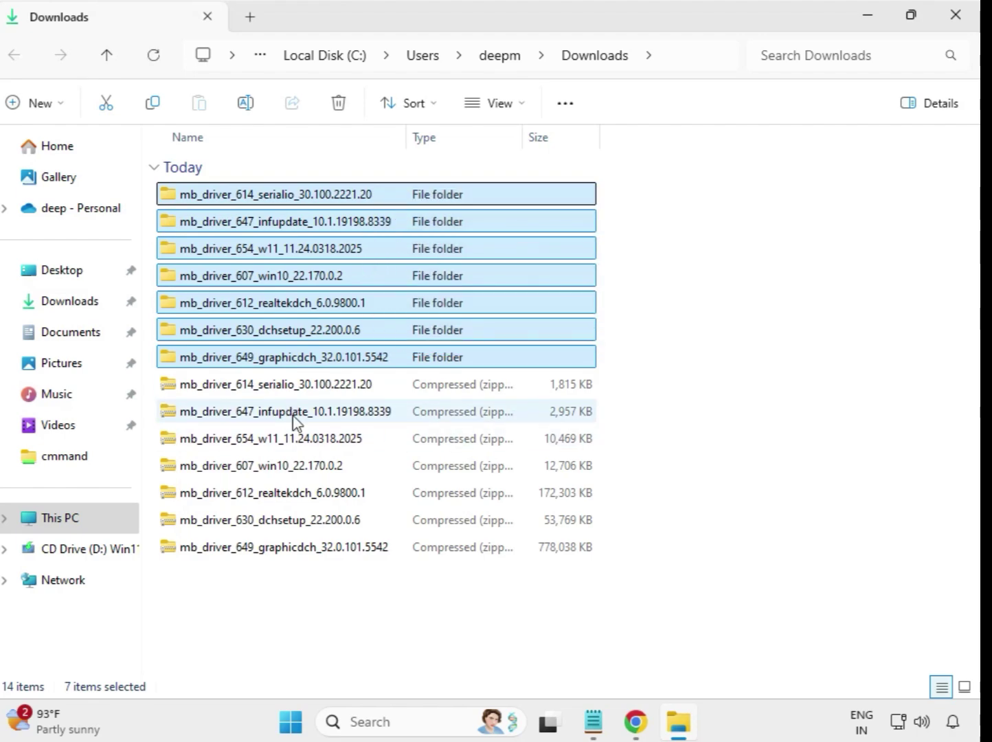
left_click(619, 232)
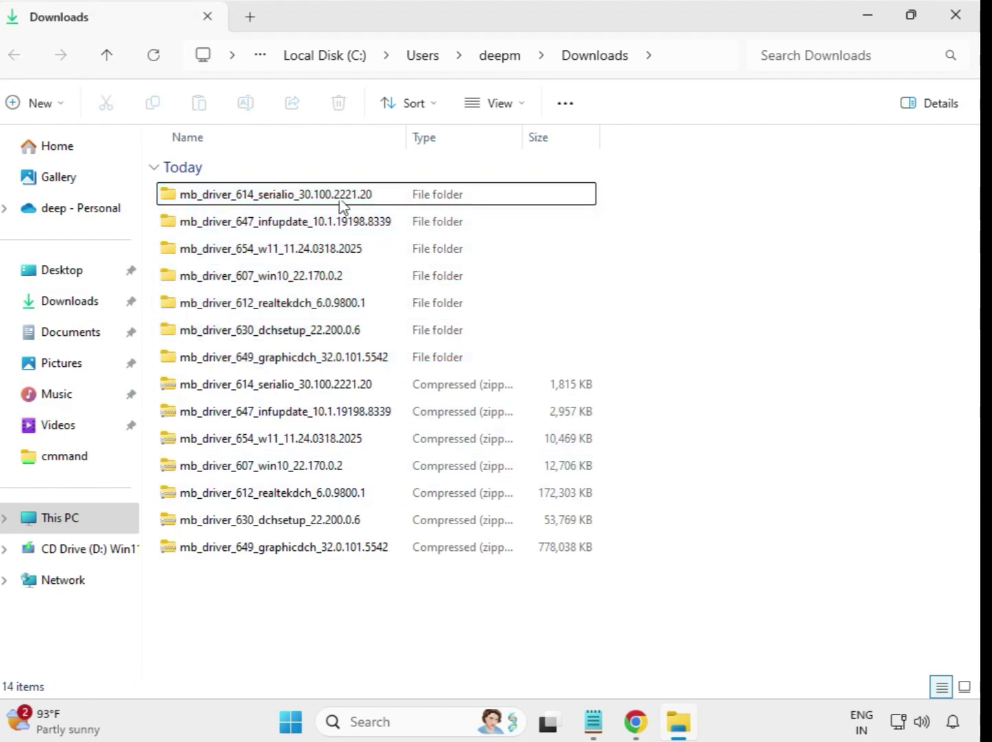
Step: Run the Intel Serial IO installer in mb_driver_614_serialio_30.100.2221.20 as administrator, approving UAC
double_click(275, 197)
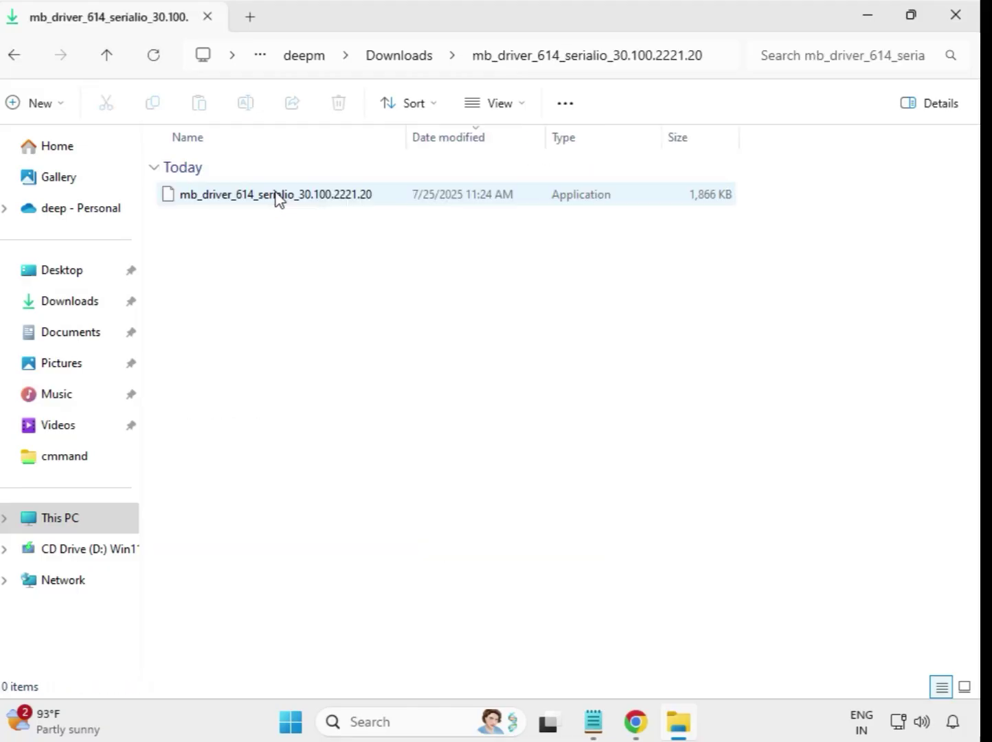
left_click(261, 197)
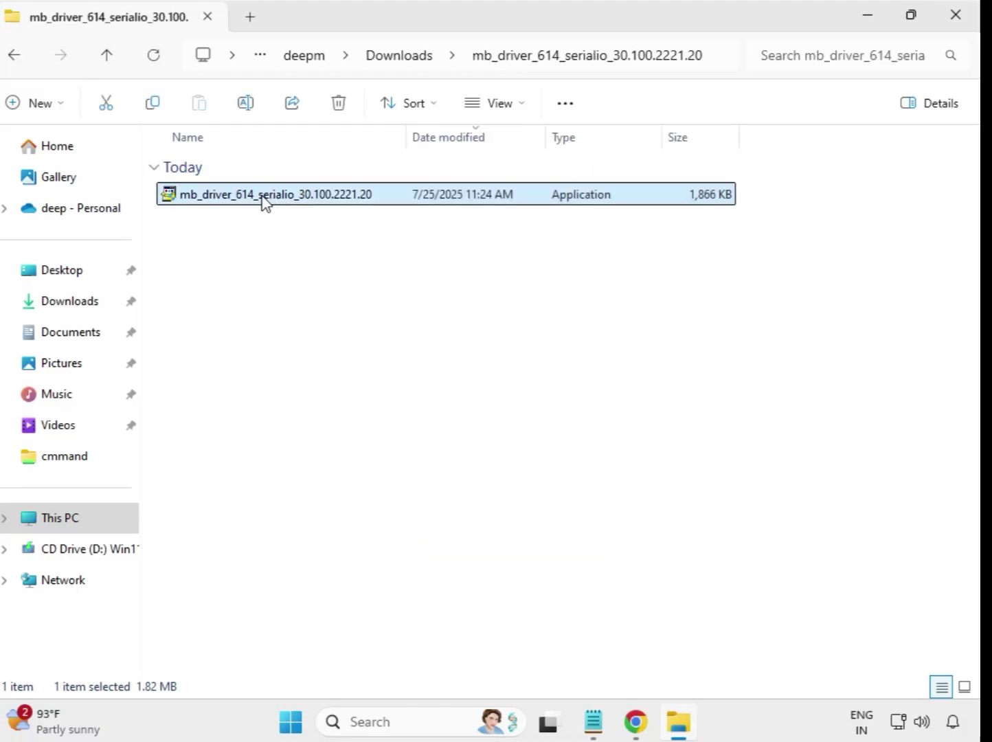
right_click(264, 203)
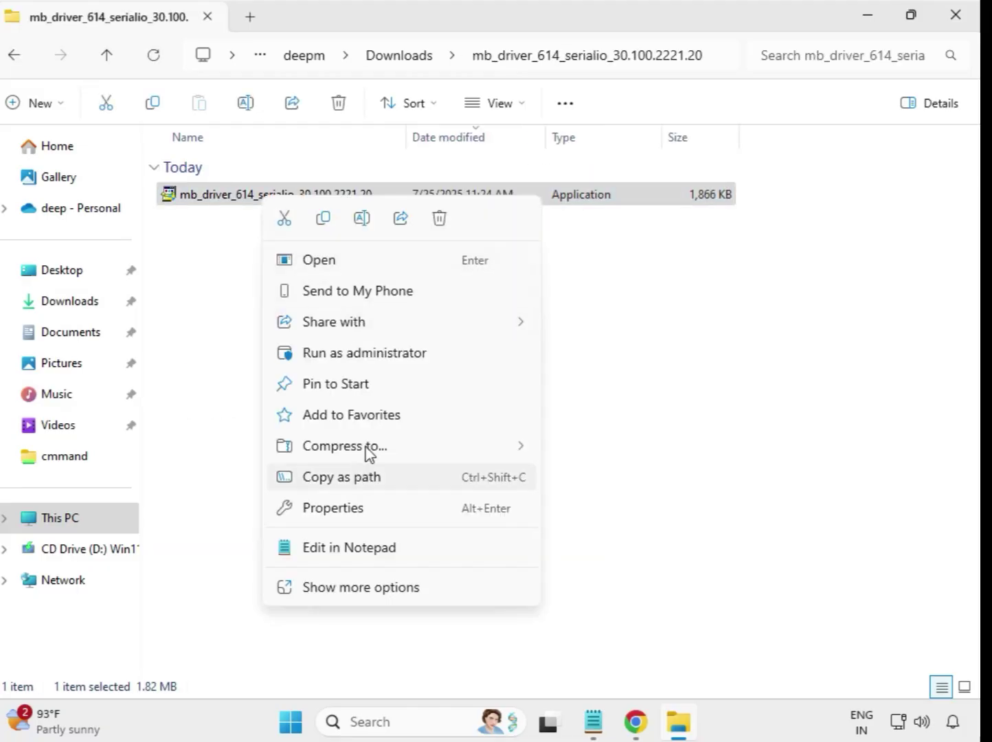
left_click(350, 354)
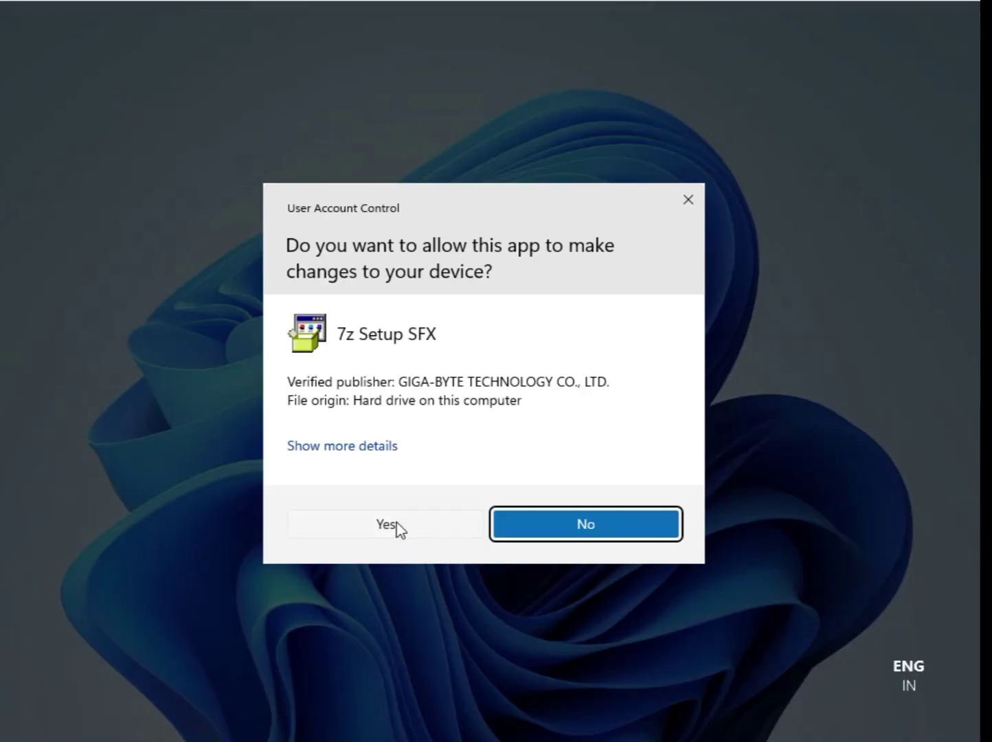
left_click(395, 521)
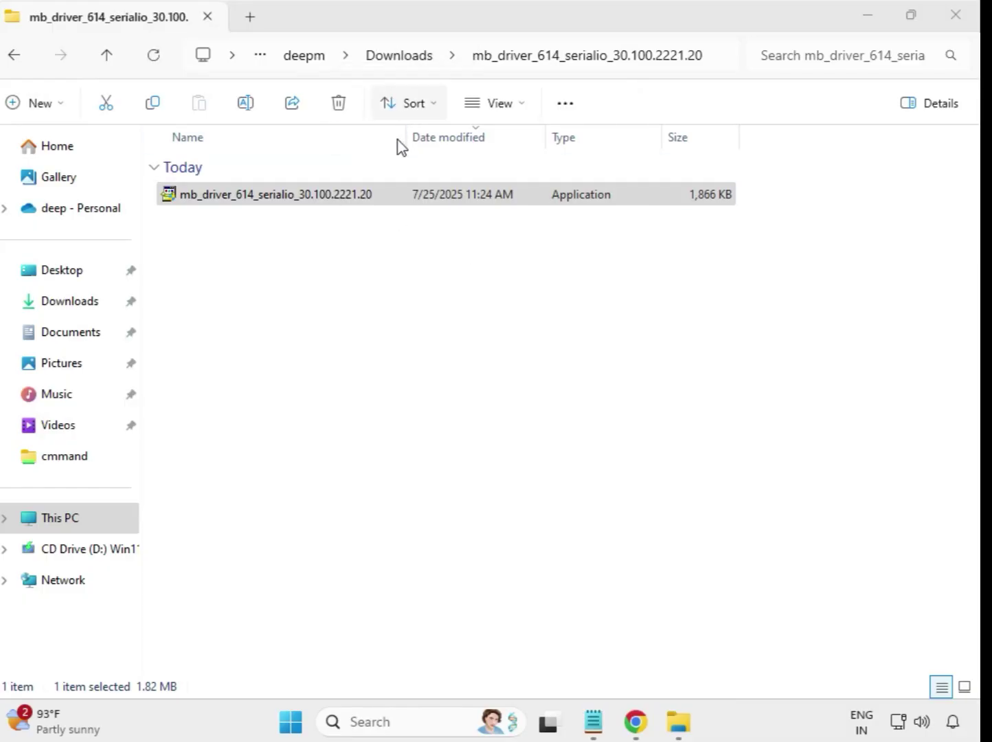
Step: Run the INF Update Utility 10.1.19198.8339 installer in mb_driver_647_infupdate as administrator, approving UAC
left_click(18, 60)
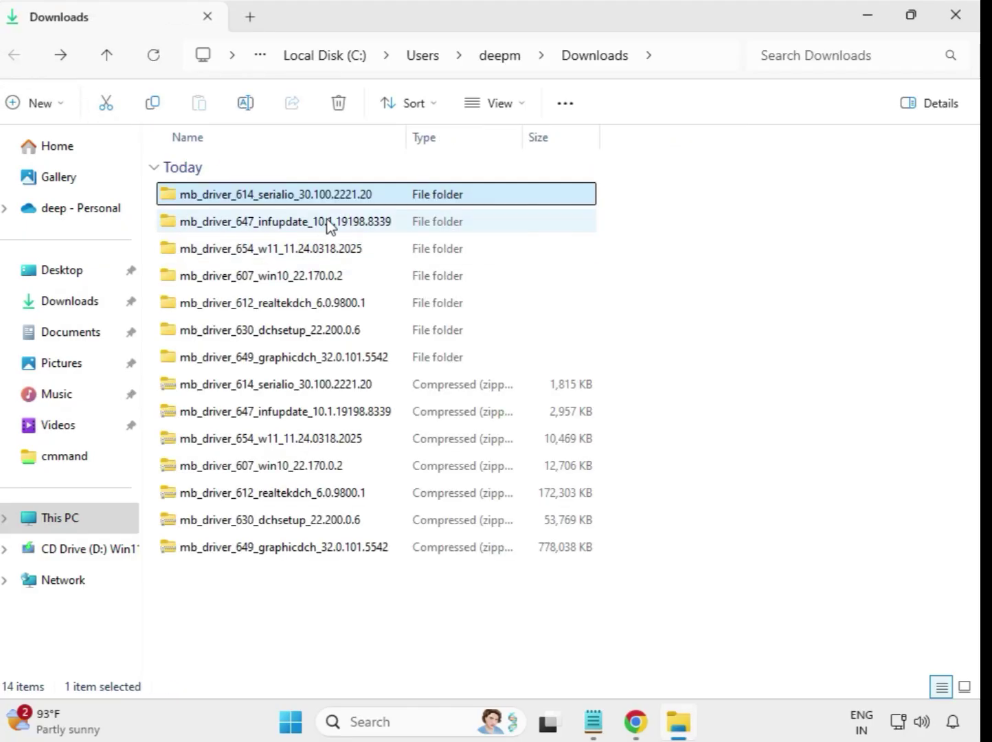
double_click(328, 223)
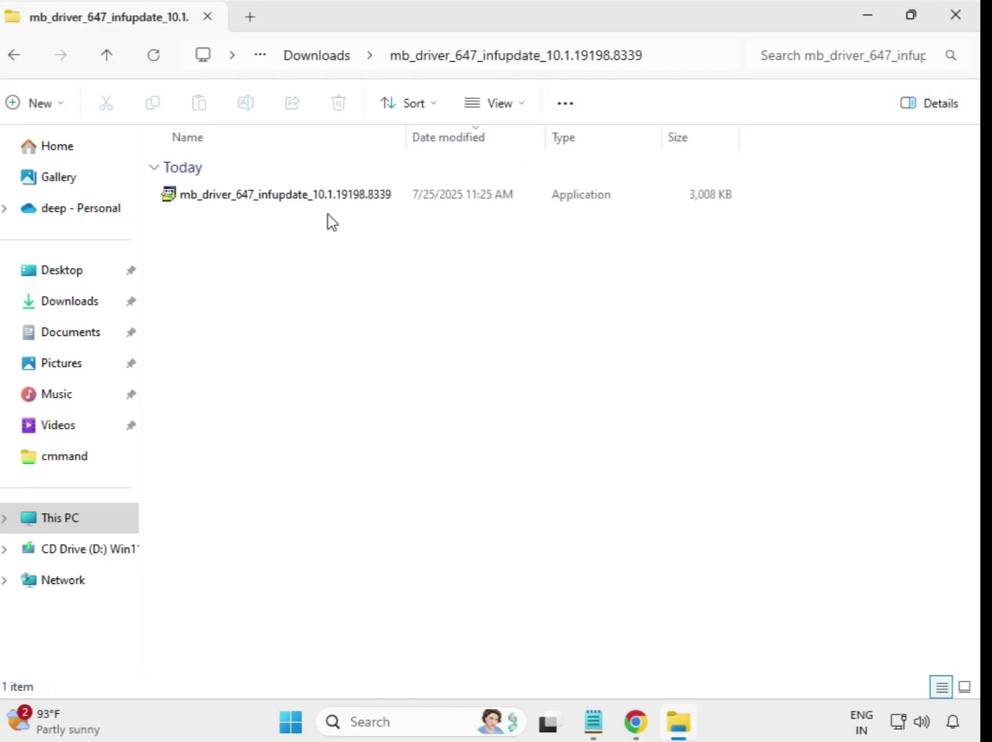
left_click(332, 202)
right_click(332, 202)
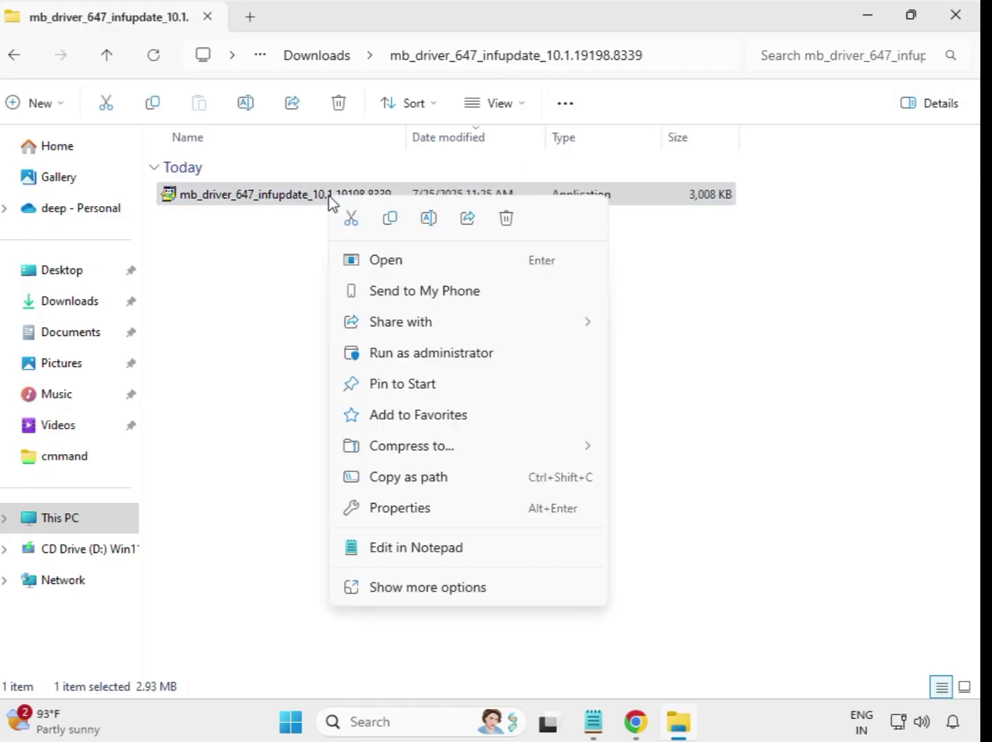
left_click(430, 353)
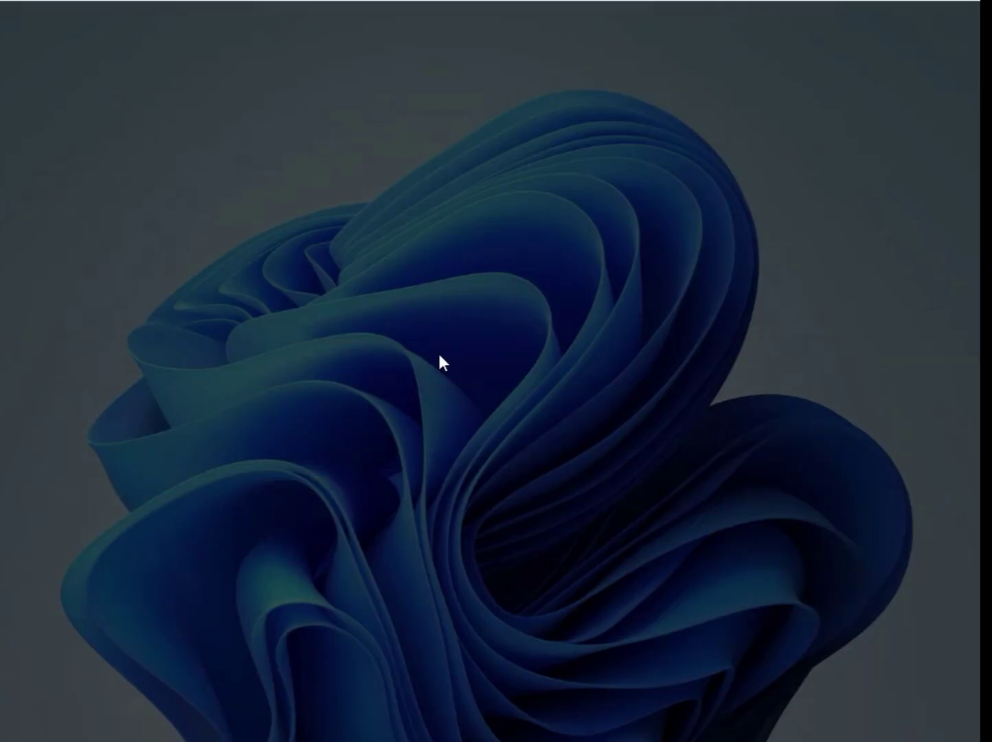
left_click(450, 532)
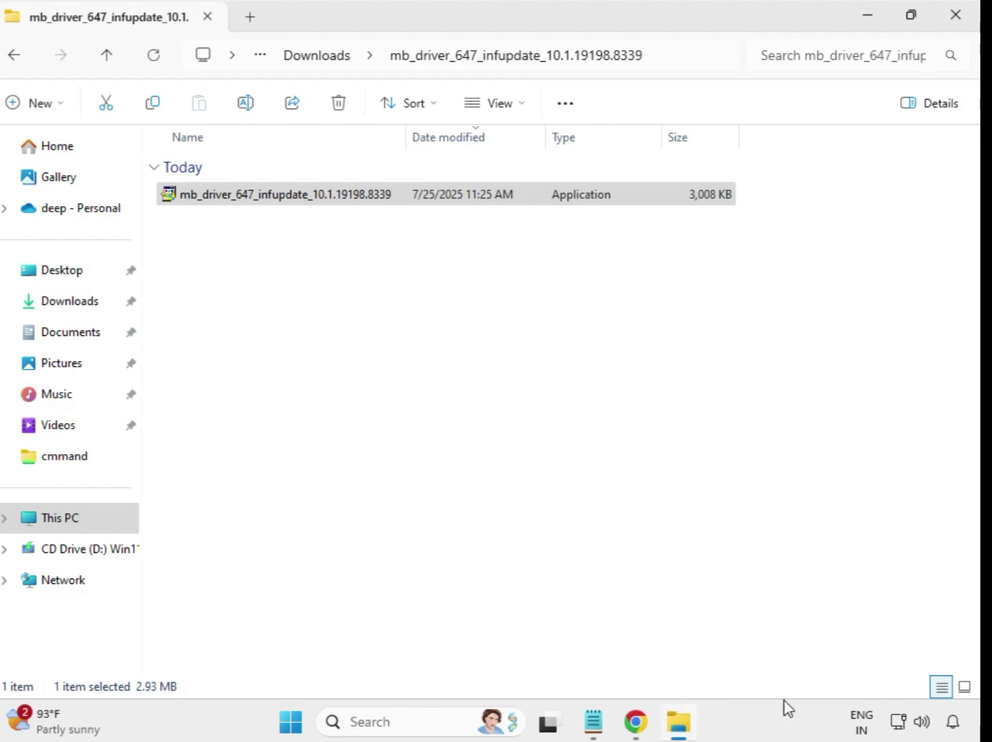
Step: Run the Realtek LAN Driver 11.24.0318.2025 installer in mb_driver_654_w11 as administrator, approving UAC
left_click(300, 58)
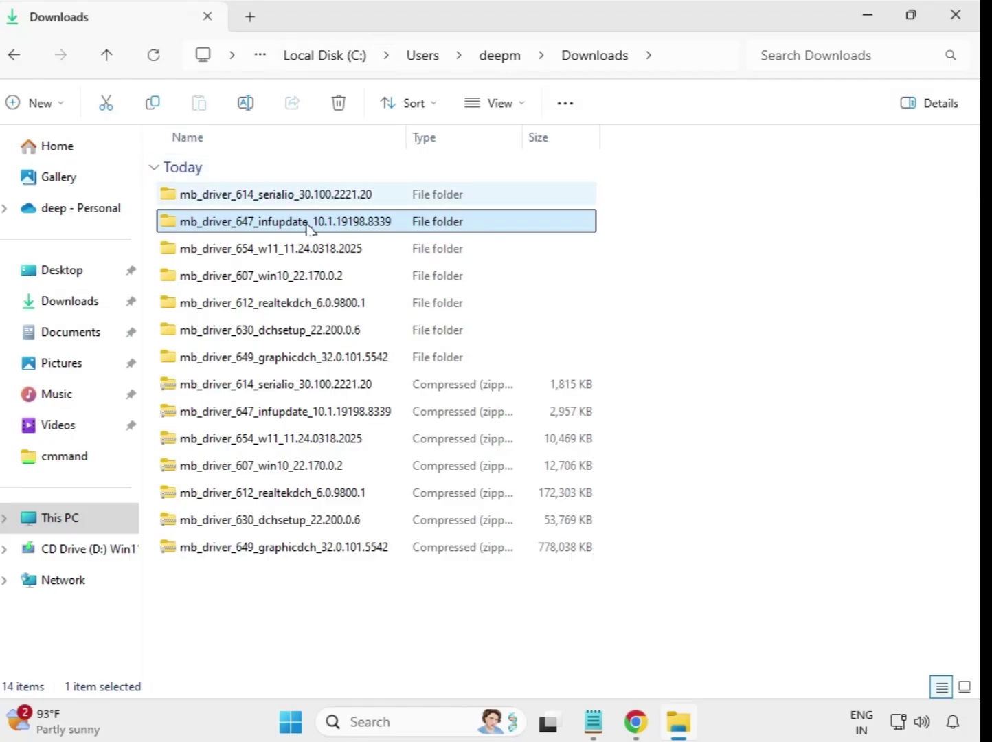
double_click(261, 249)
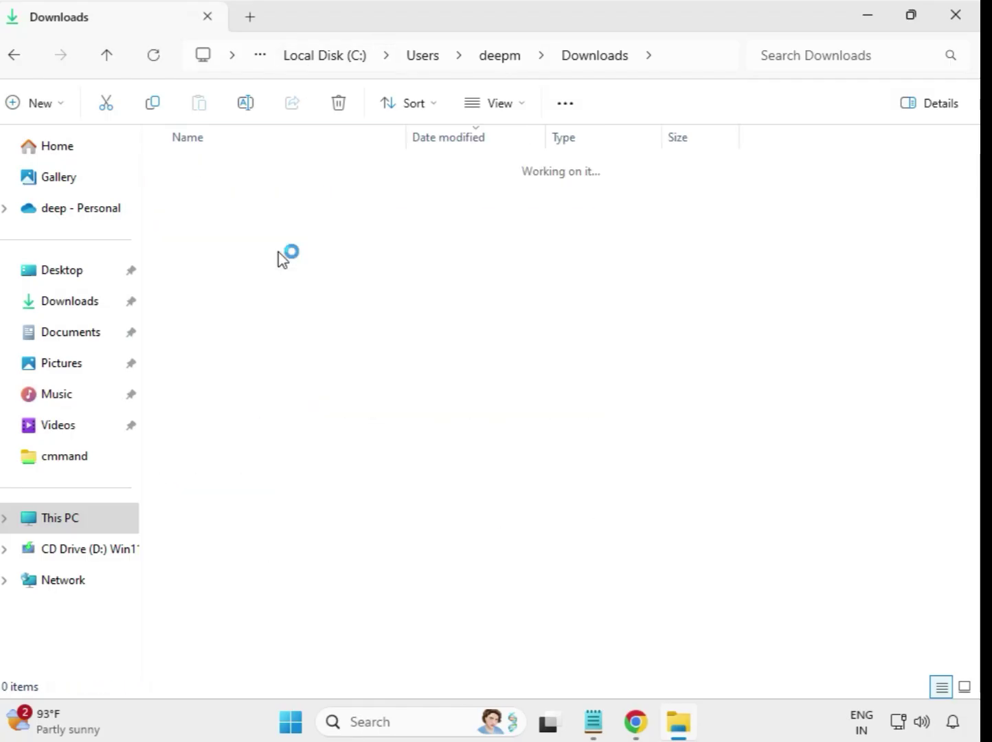
left_click(291, 204)
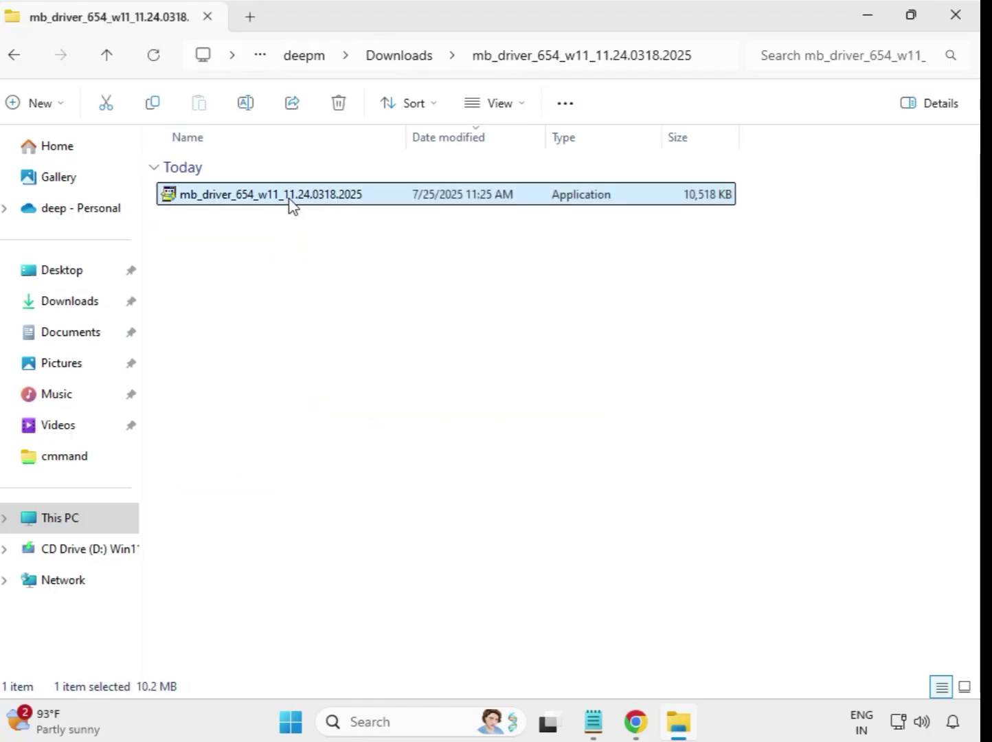
right_click(291, 204)
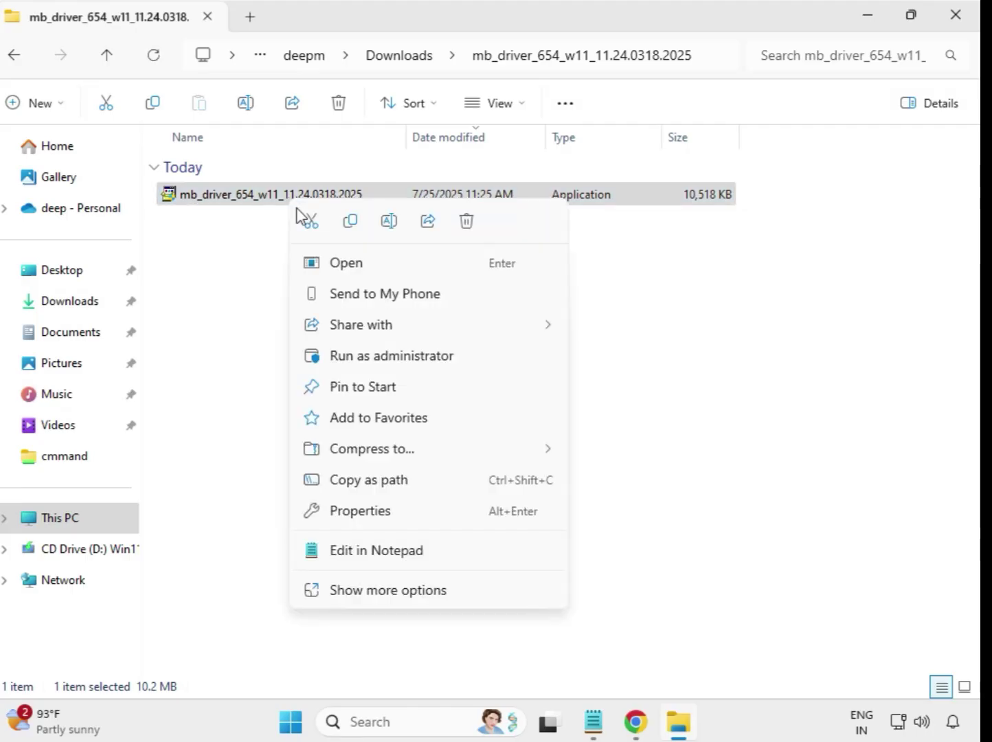
left_click(382, 356)
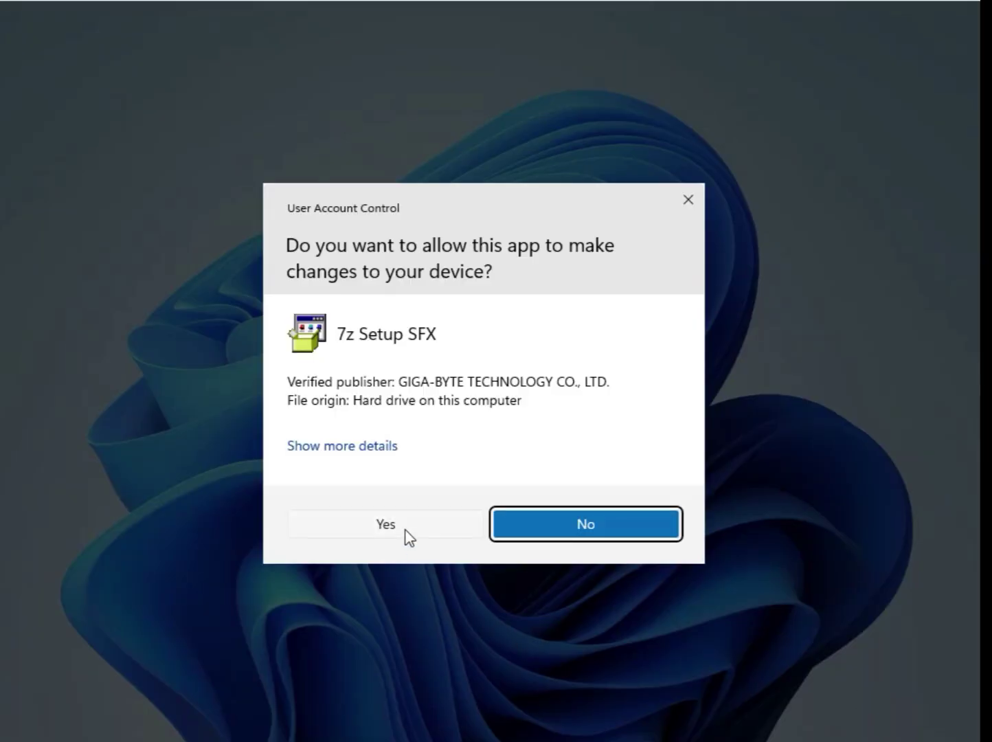
left_click(408, 536)
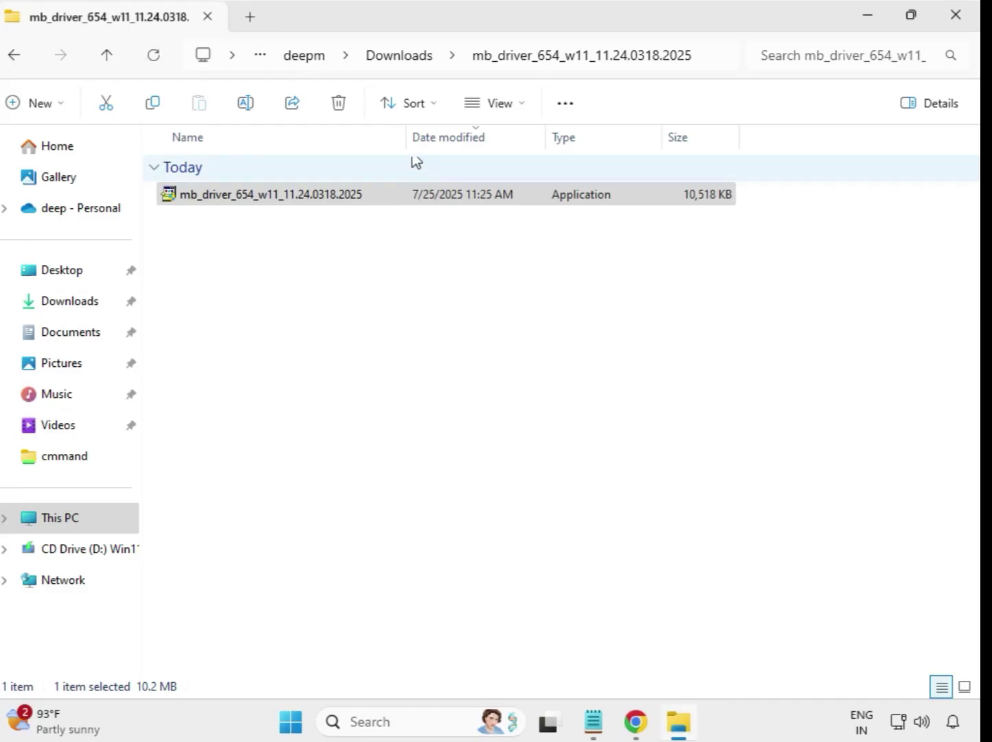
Step: Run the Intel Bluetooth Driver 22.170.0.2 installer in mb_driver_607_win10 as administrator, approving UAC
left_click(402, 61)
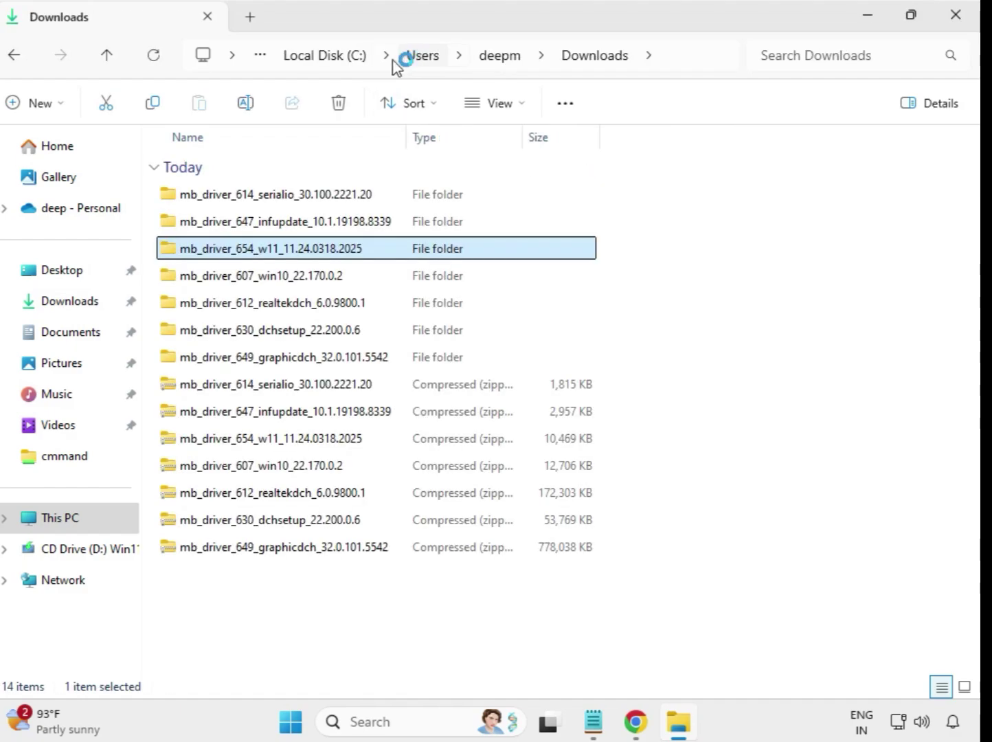
double_click(286, 275)
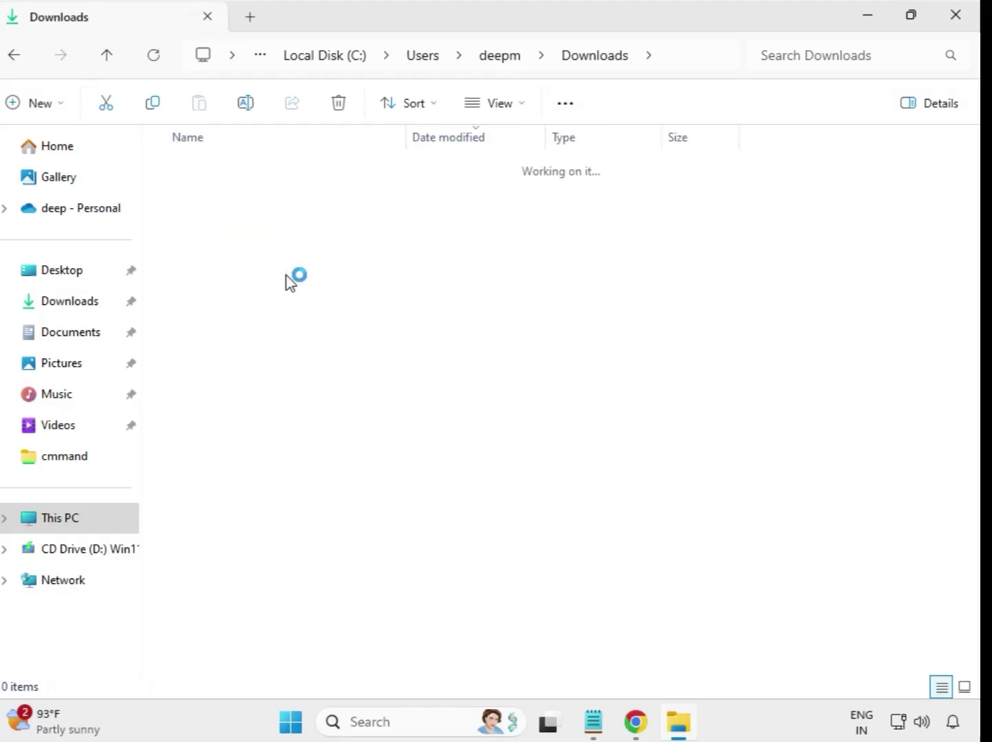
left_click(272, 204)
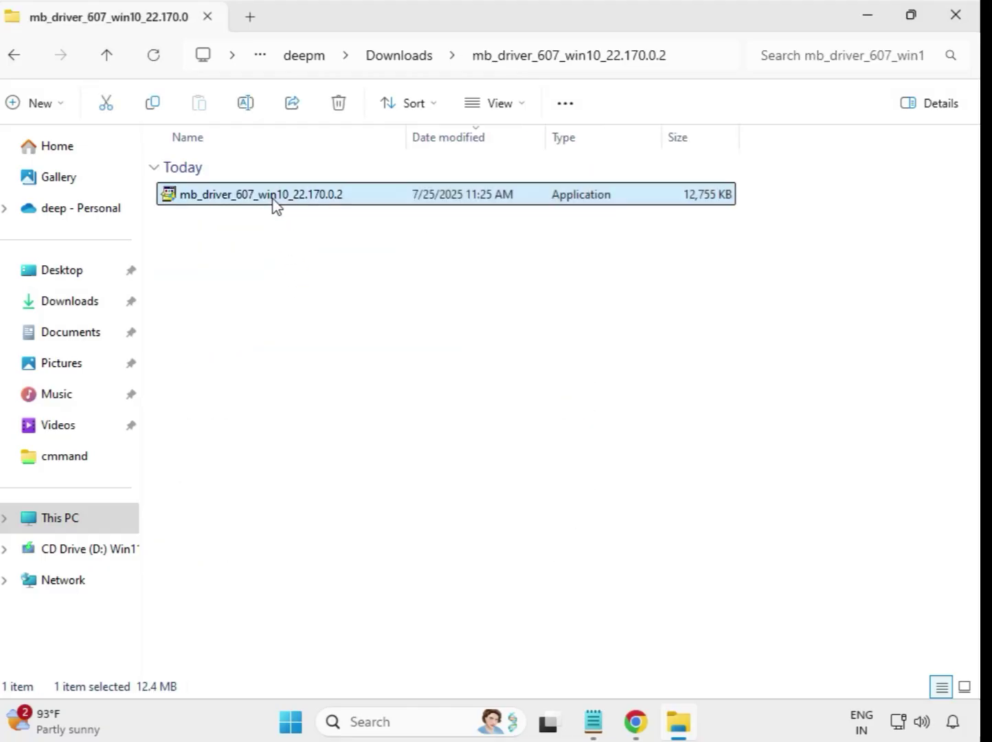
right_click(272, 203)
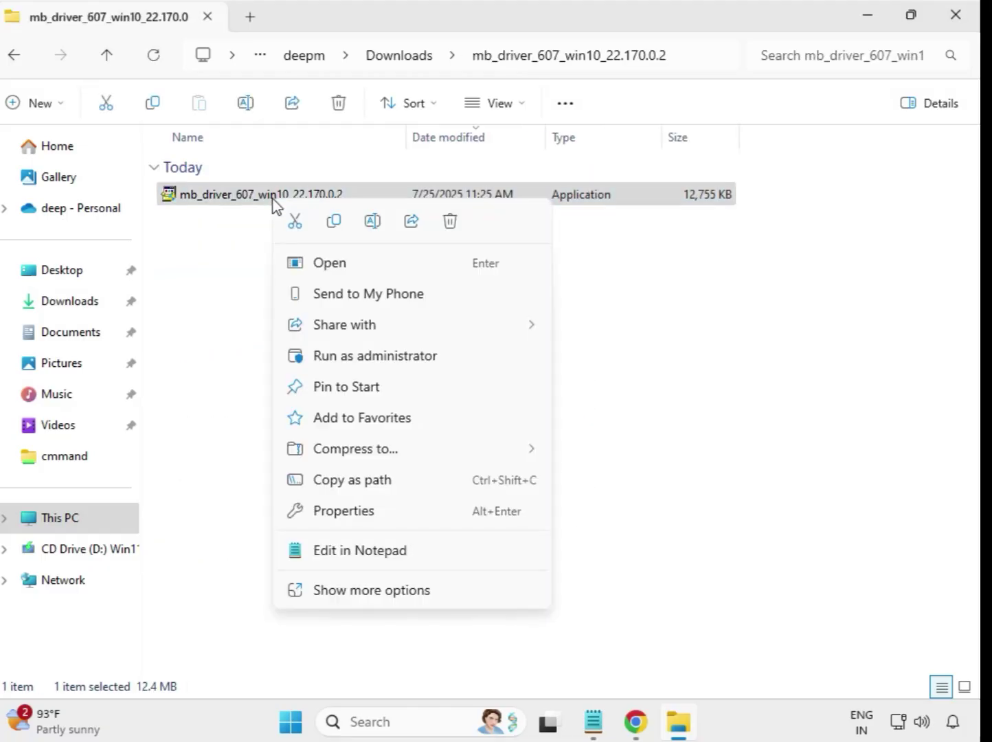
left_click(359, 362)
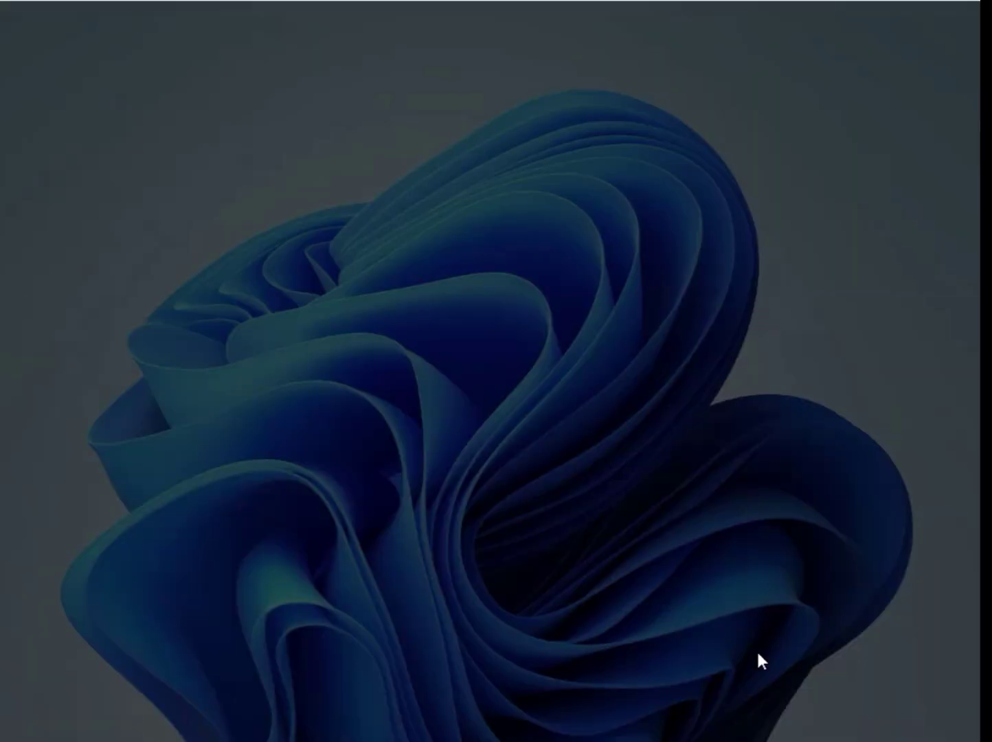
left_click(406, 526)
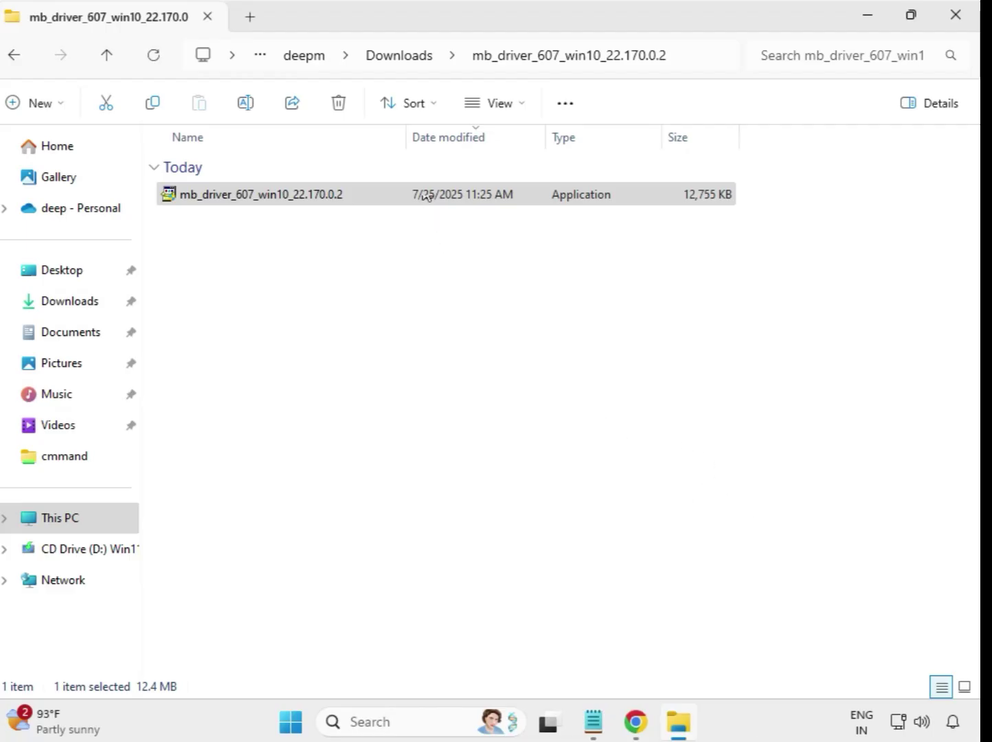
Step: Run the mb_driver_612_realtekdch_6.0.9800.1 installer as administrator, approving the 7z Setup SFX prompt
left_click(397, 61)
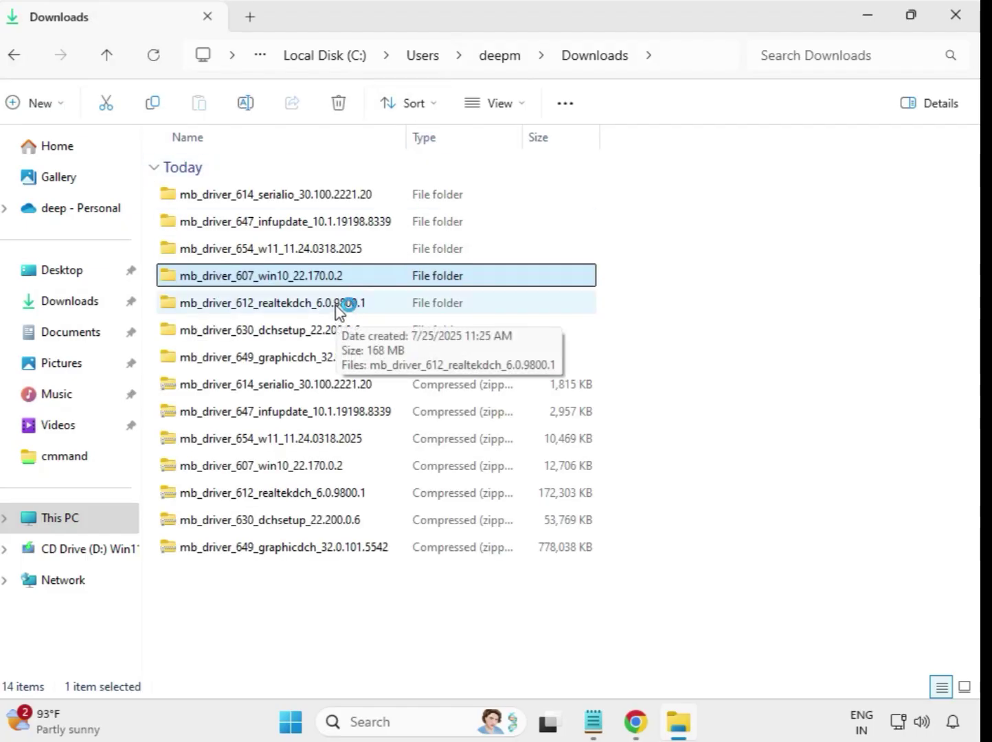
left_click(338, 309)
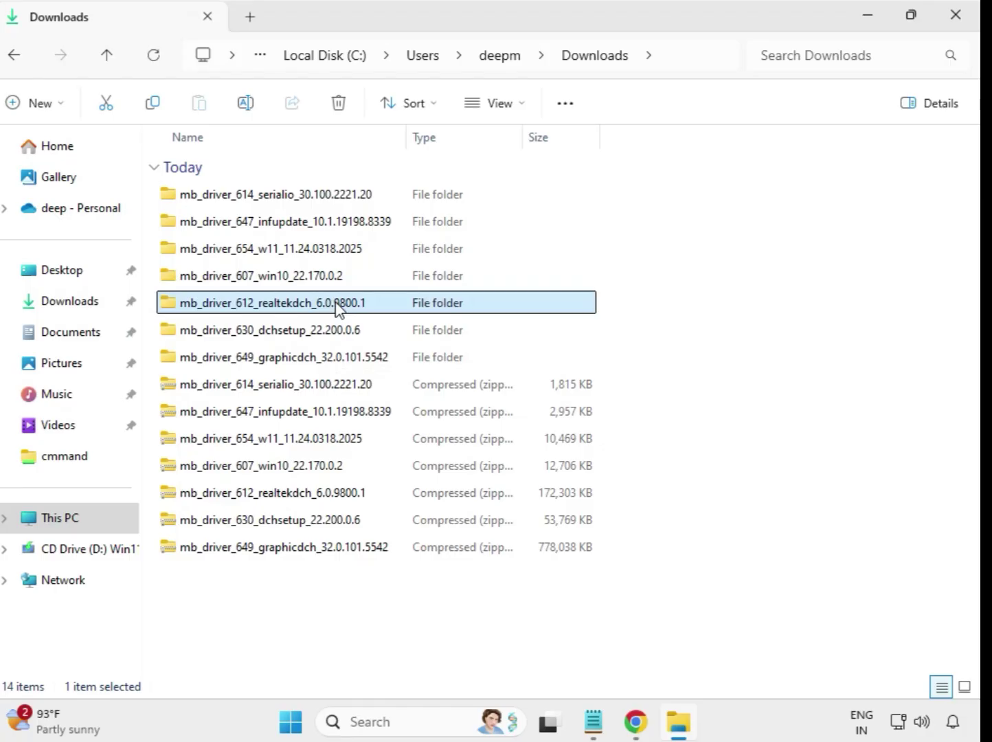
double_click(394, 308)
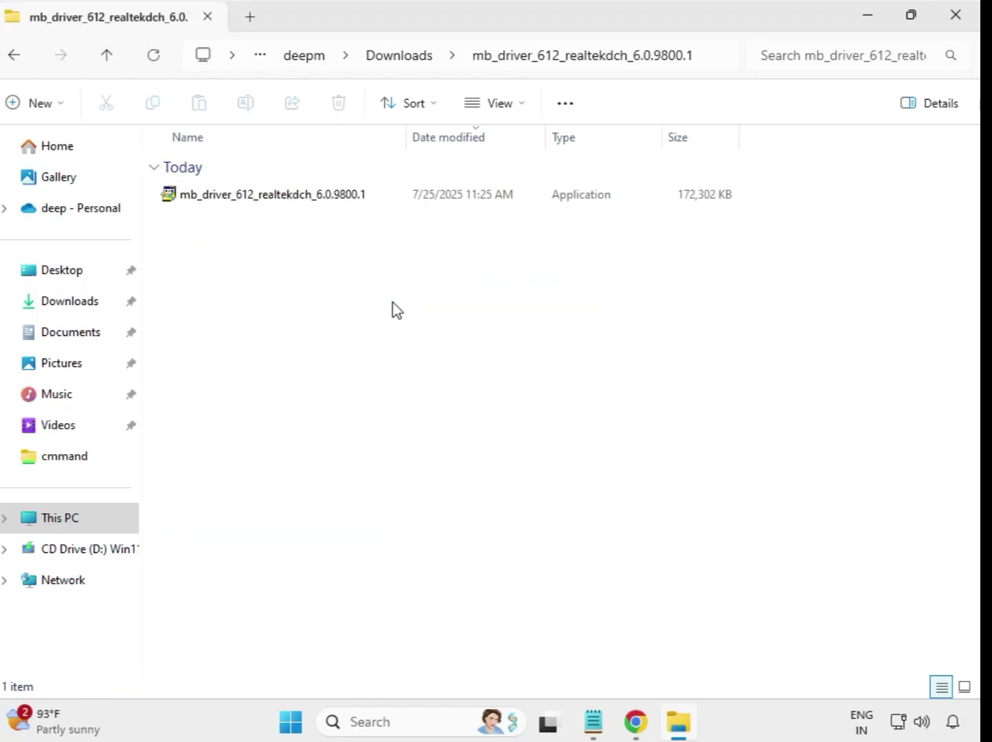
left_click(304, 196)
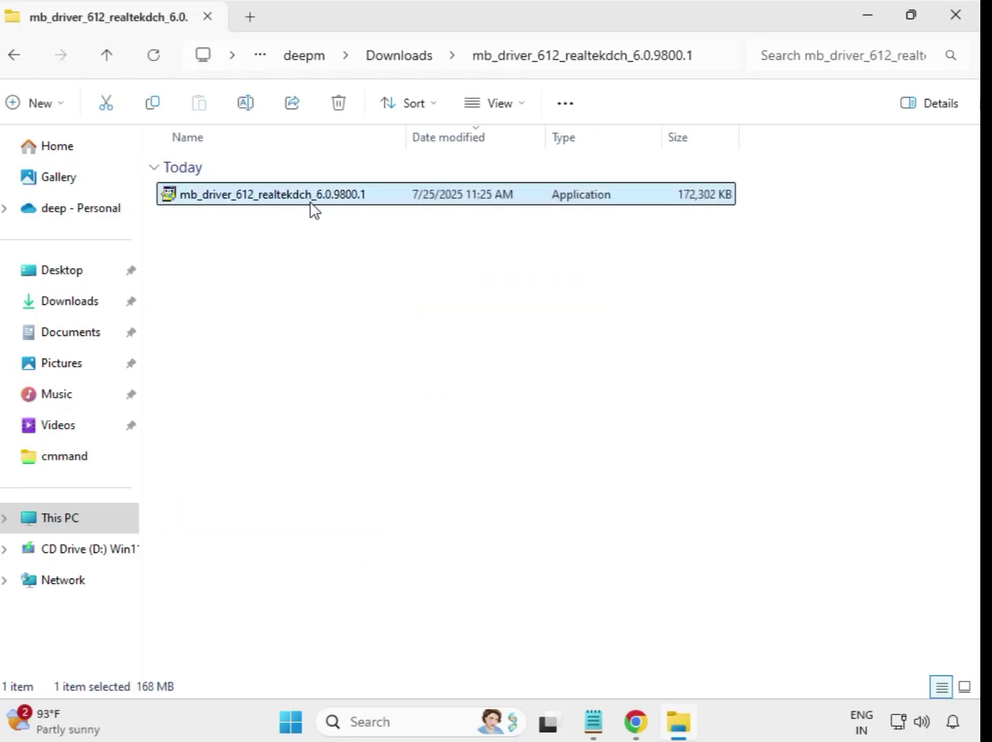
right_click(306, 202)
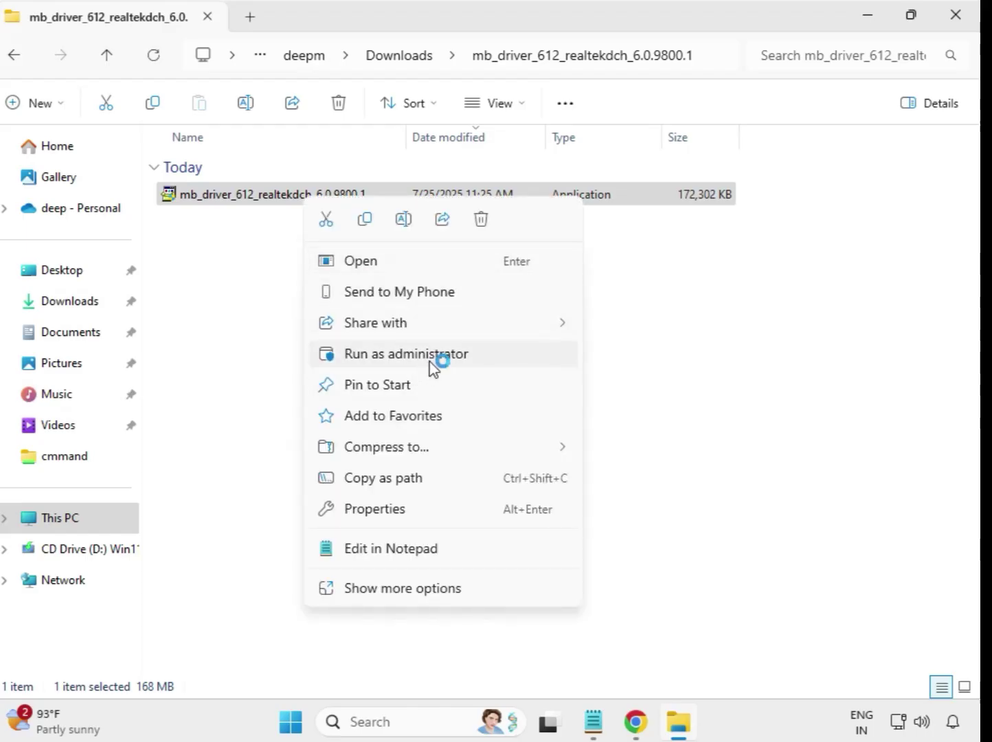
left_click(429, 361)
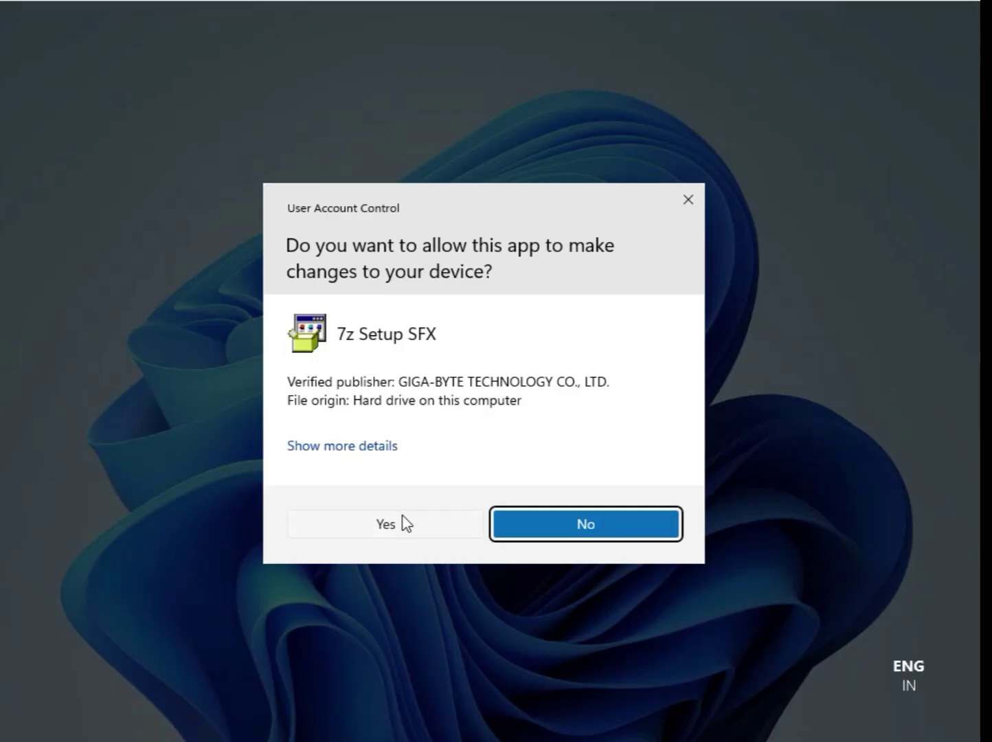
left_click(401, 521)
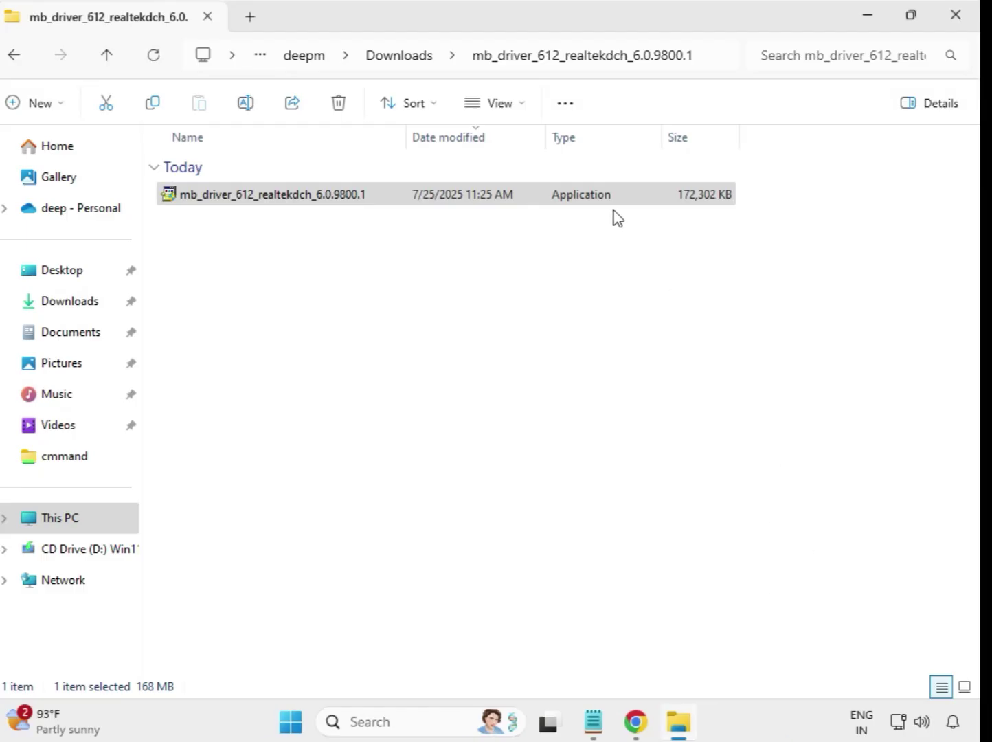
Step: Run the mb_driver_630_dchsetup_22.200.0.6 installer as administrator, approving the 7z Setup SFX prompt
left_click(402, 62)
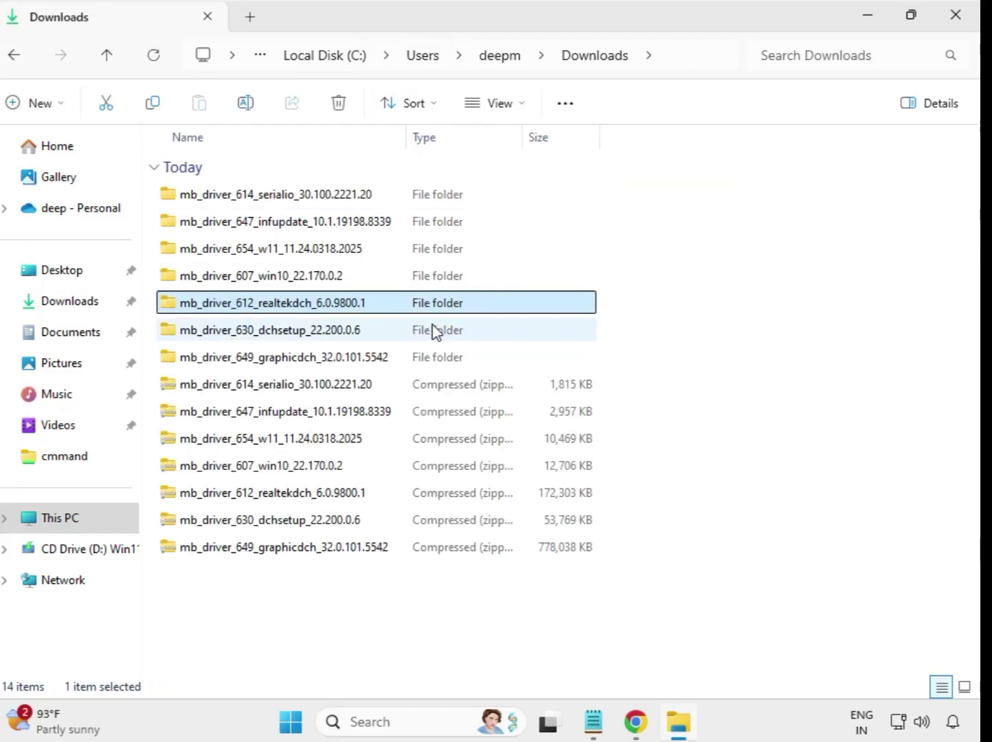
left_click(328, 339)
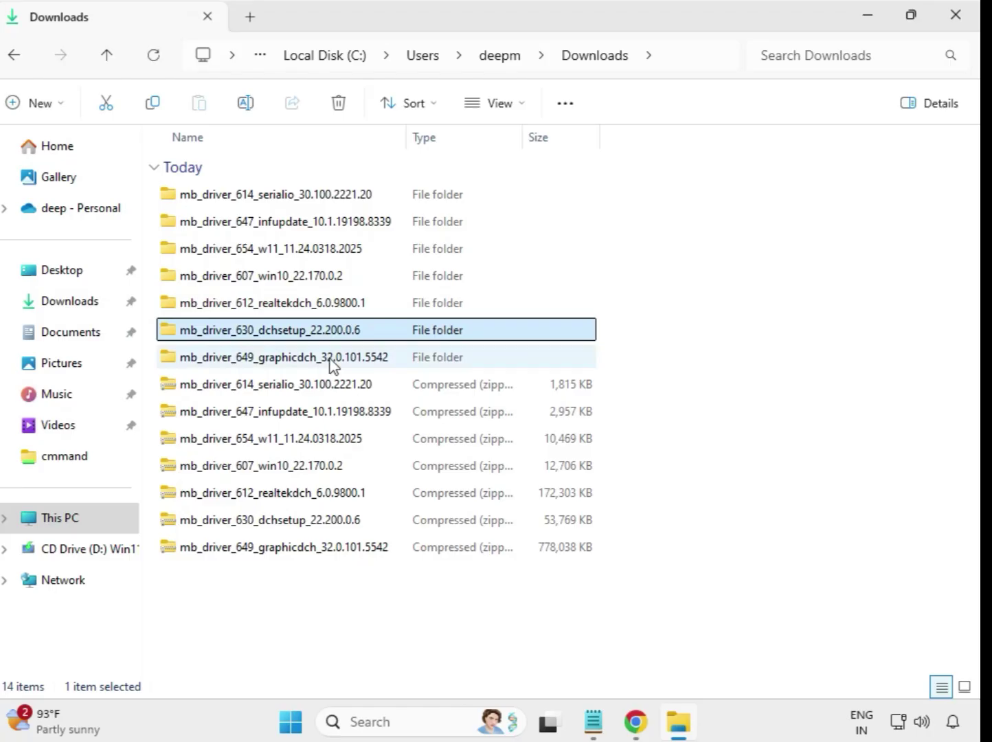
left_click(333, 364)
left_click(331, 337)
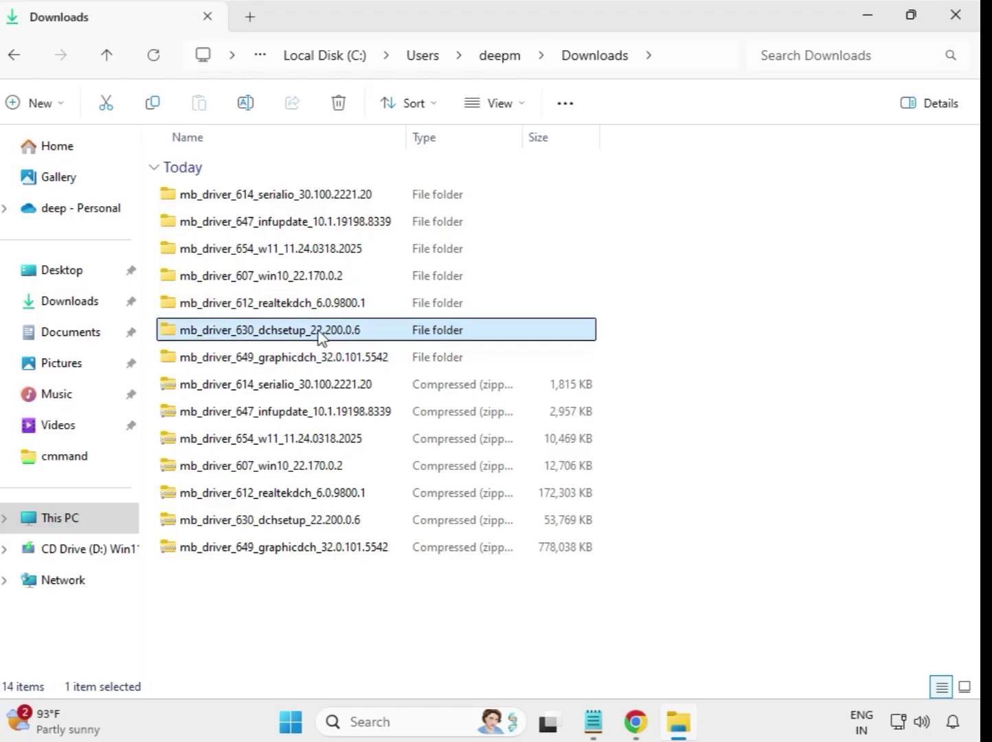
double_click(318, 336)
left_click(268, 206)
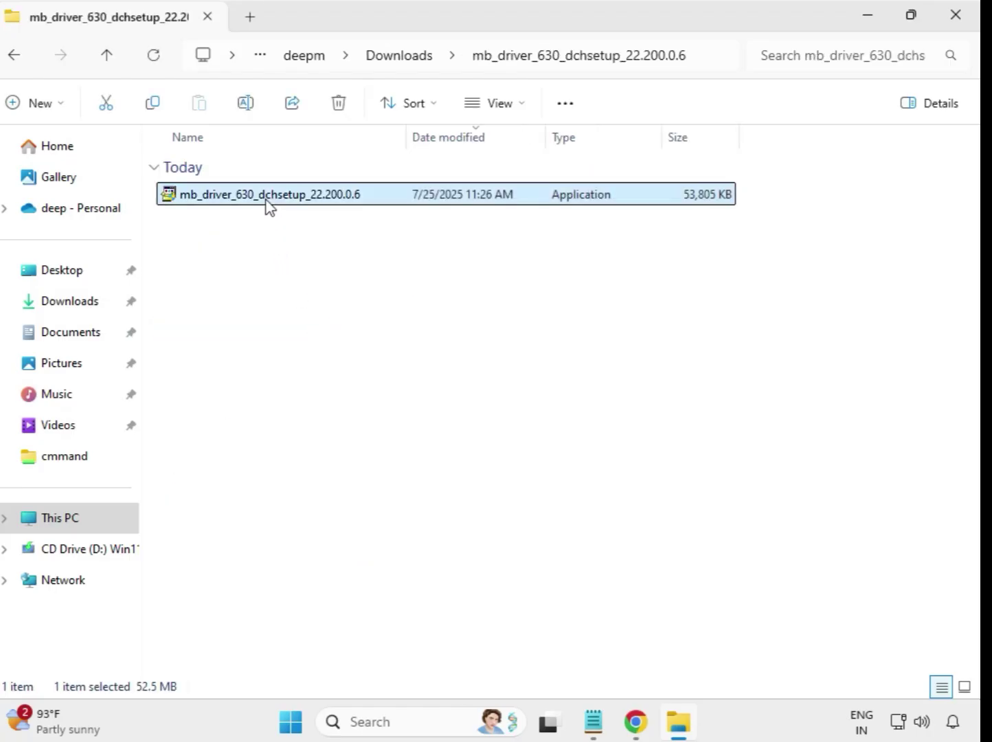
right_click(268, 204)
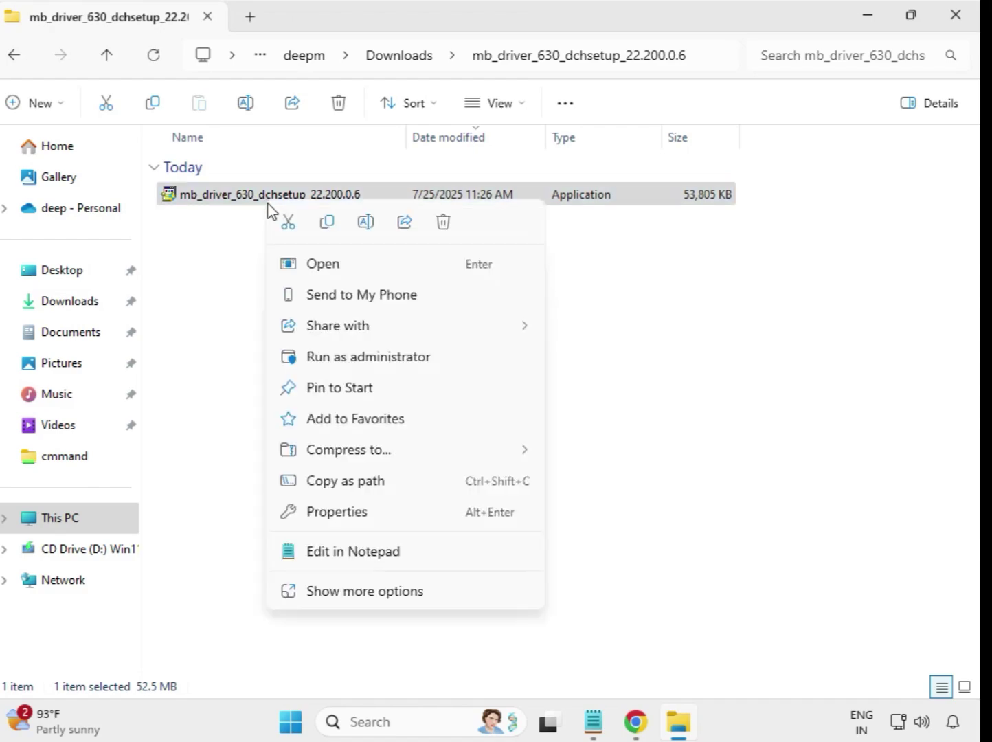
left_click(376, 358)
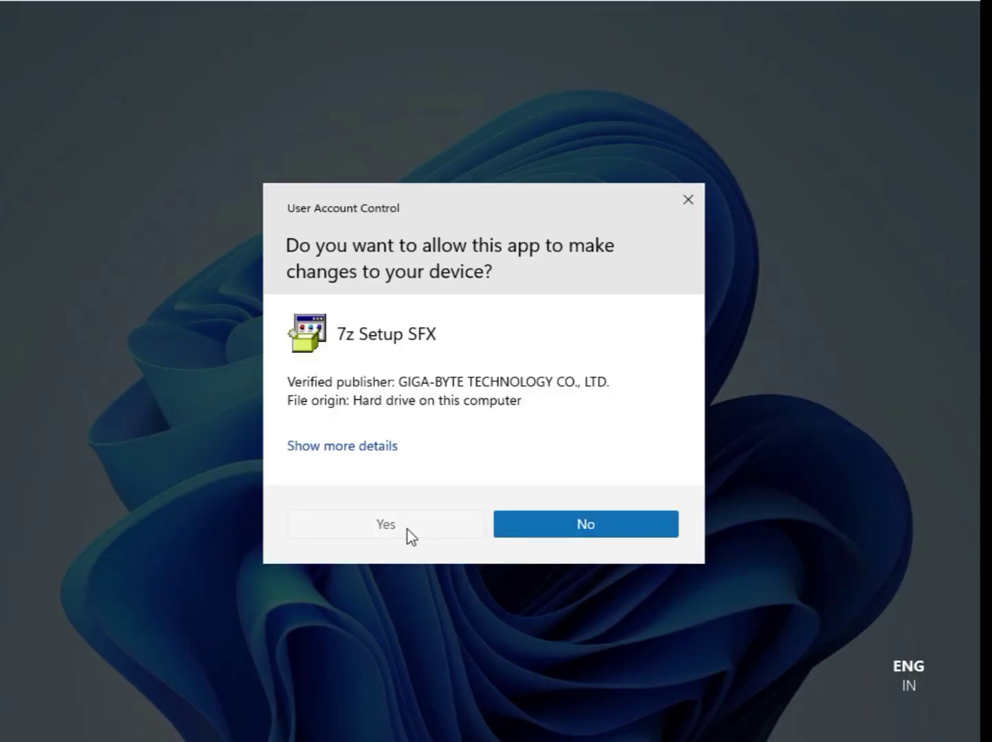
left_click(408, 531)
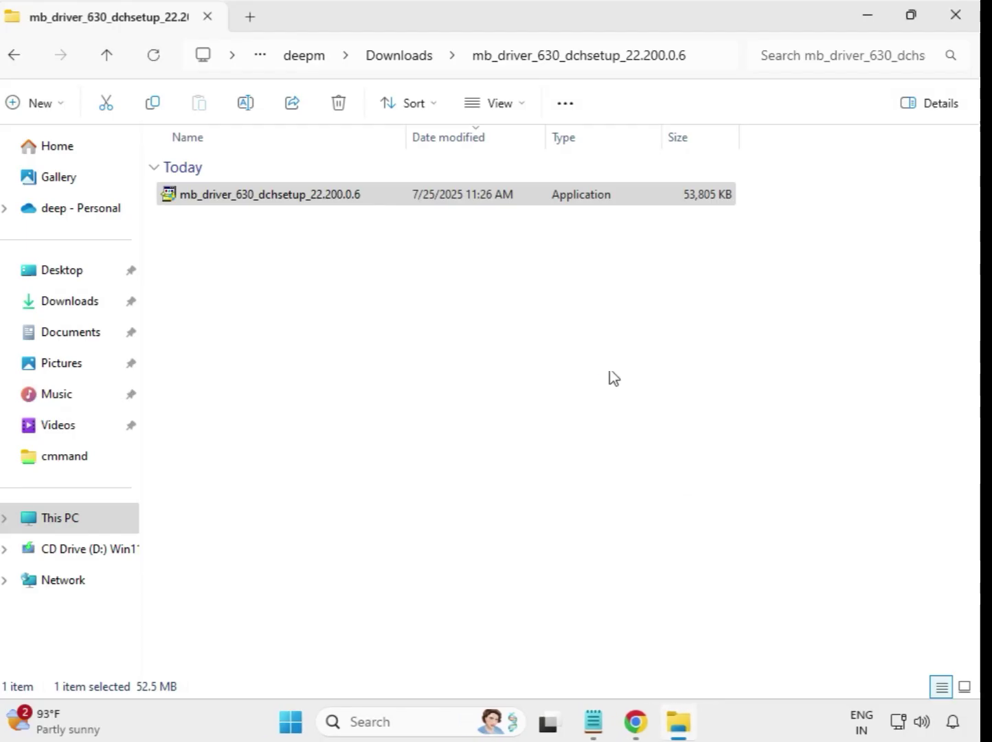
Step: Run the Intel UHD Graphics mb_driver_649_graphicdch_32.0.101.5542 installer as administrator, approving UAC
left_click(400, 62)
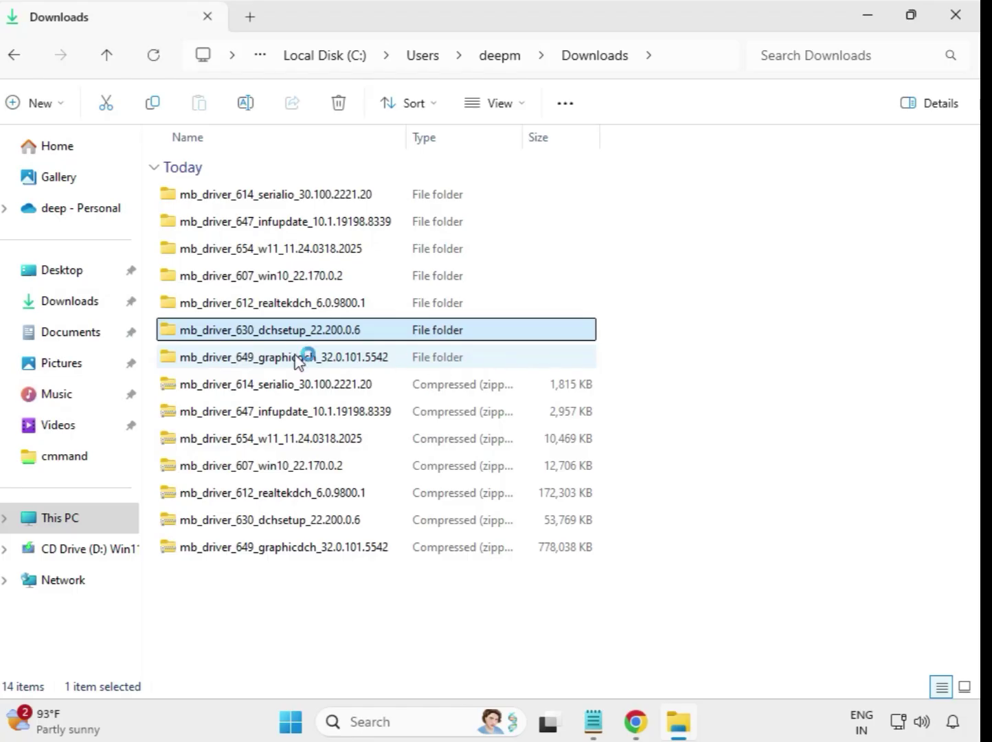
left_click(296, 357)
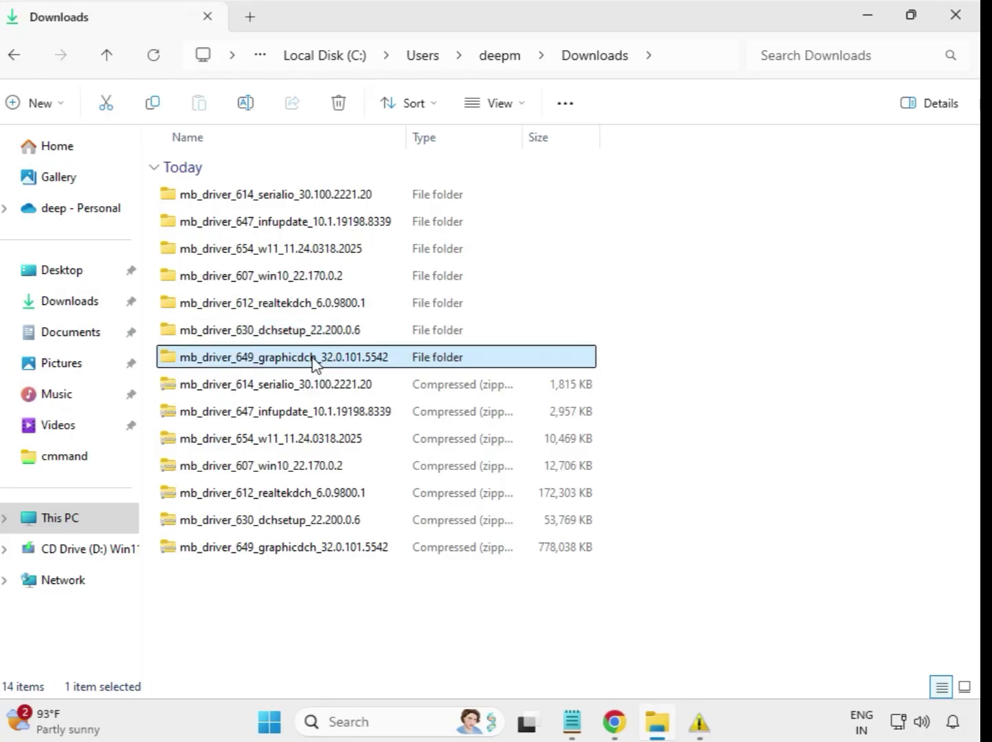
double_click(312, 362)
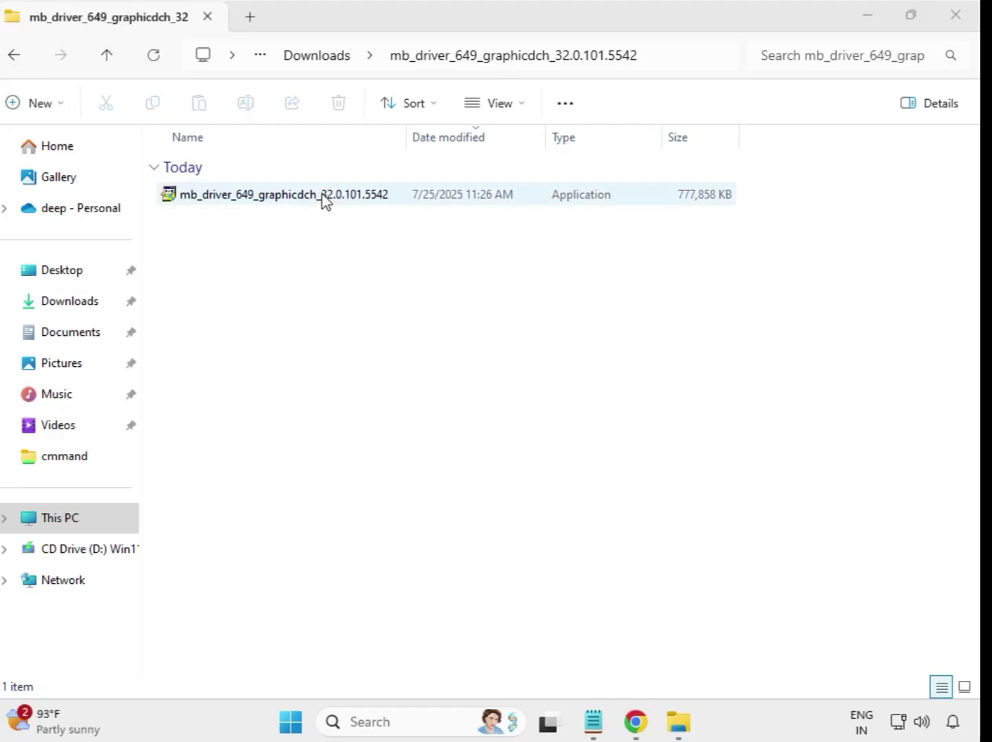
left_click(322, 199)
right_click(331, 210)
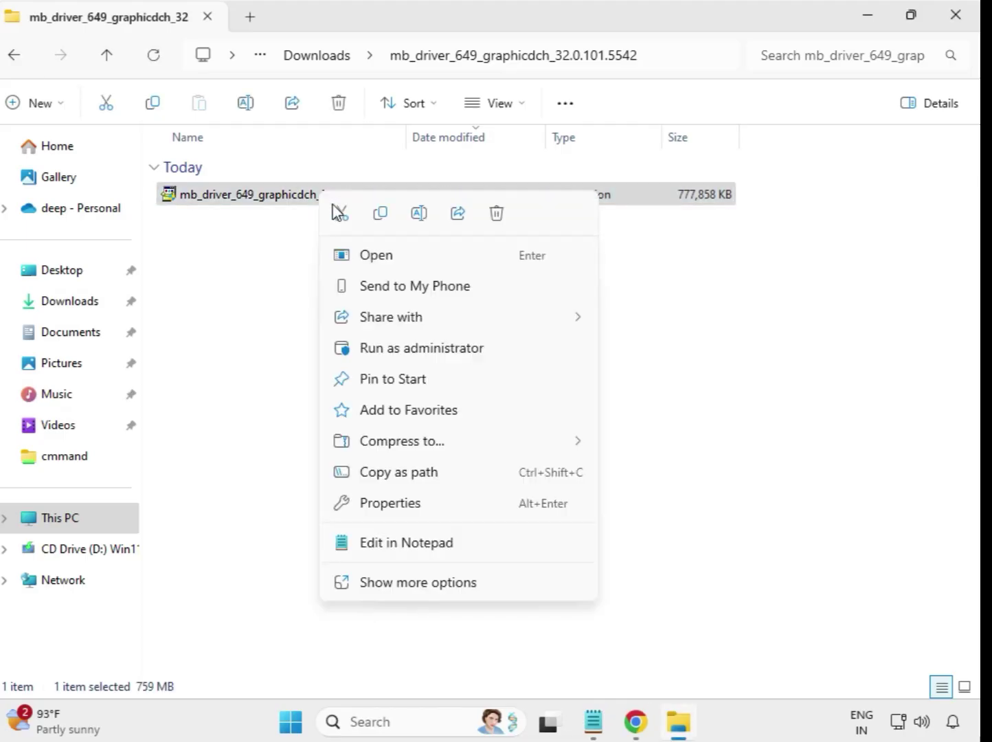
left_click(419, 349)
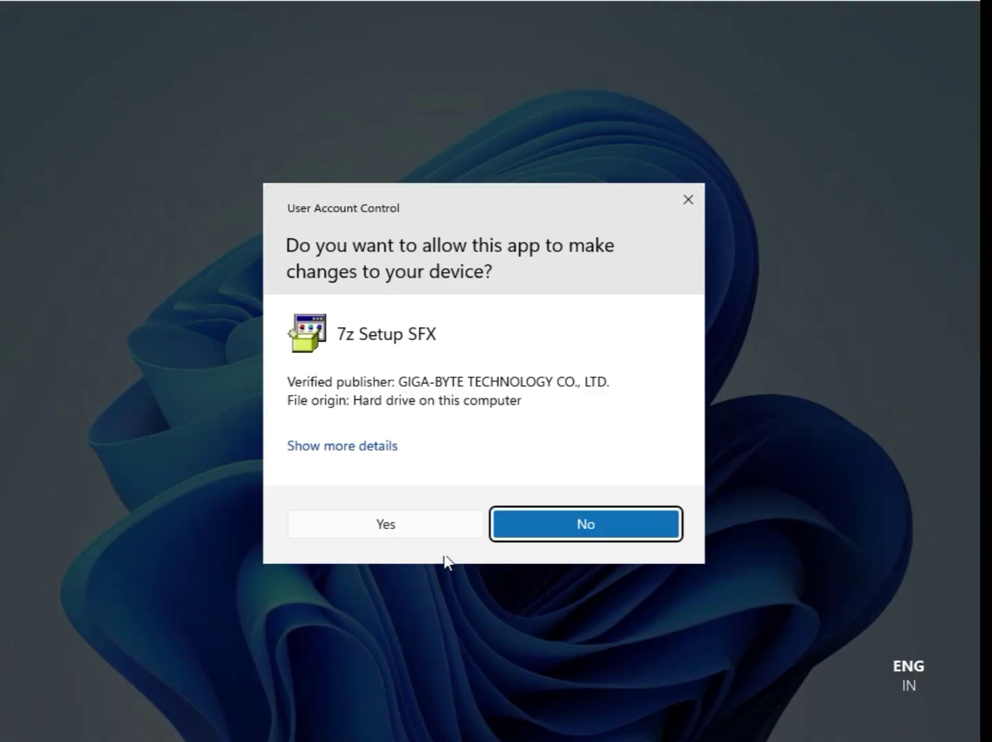
left_click(393, 527)
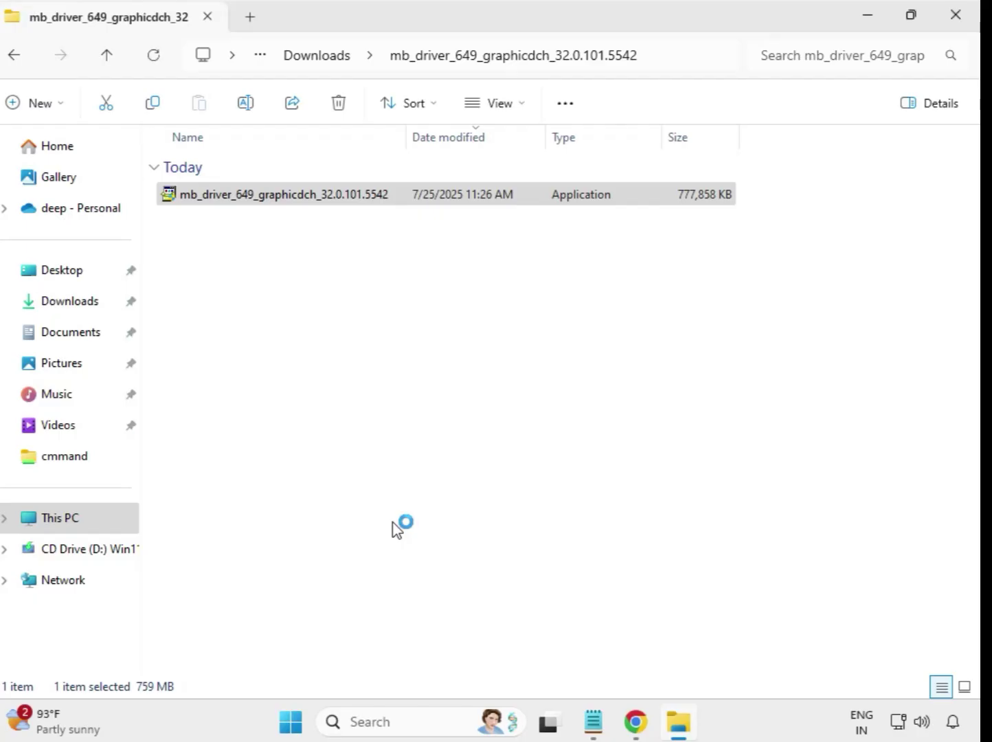